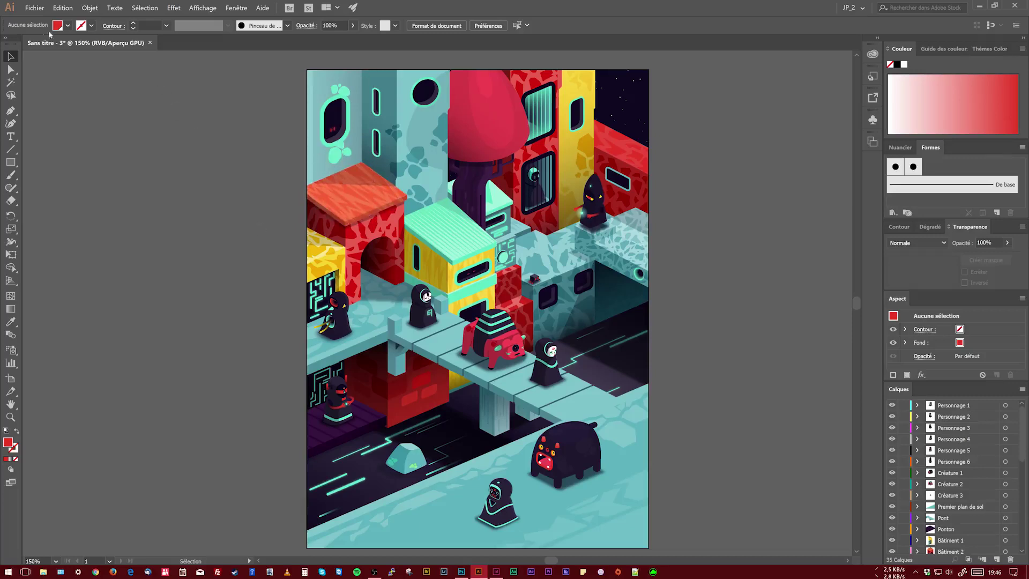
Create a new blank web document from the Minimum preset, 1024 x 768 px
{"action": "left_click", "coordinate": [34, 8]}
{"action": "left_click", "coordinate": [42, 25]}
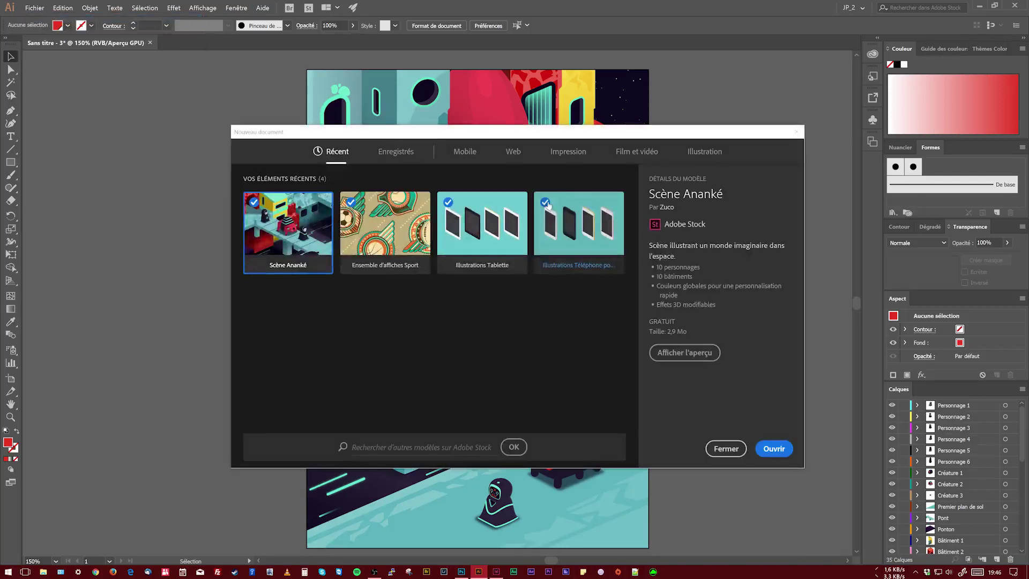
{"action": "left_click", "coordinate": [507, 157]}
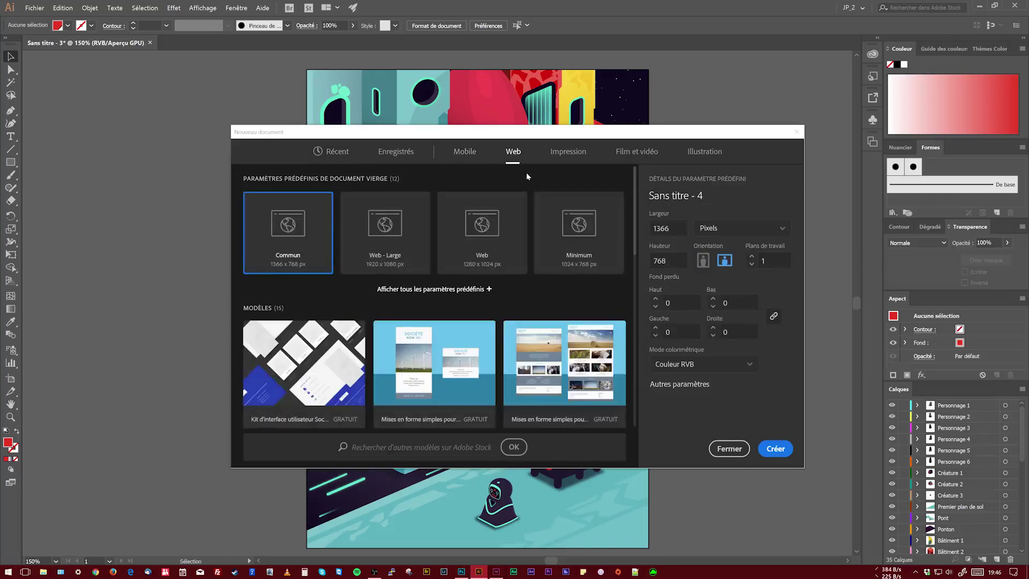
{"action": "left_click", "coordinate": [579, 207]}
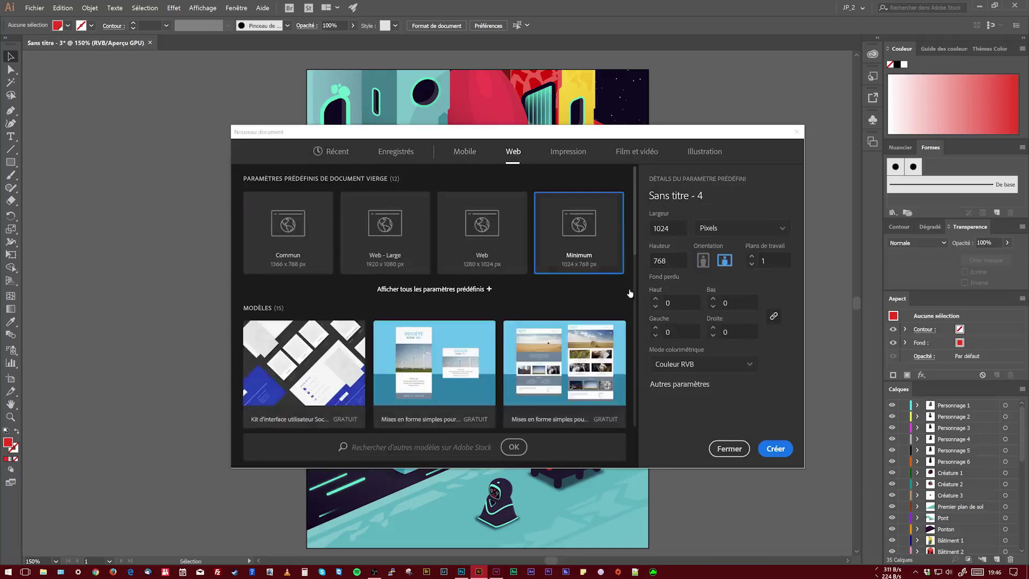
{"action": "left_click", "coordinate": [775, 448]}
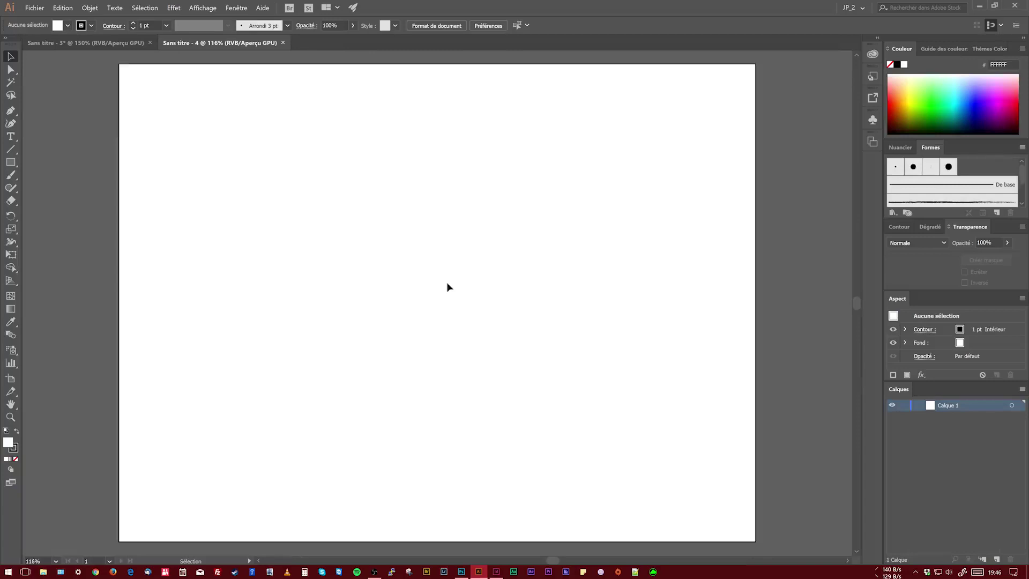
Draw a large ellipse with a bright green fill and a thin black outline in the artboard's upper area
{"action": "left_click", "coordinate": [10, 163]}
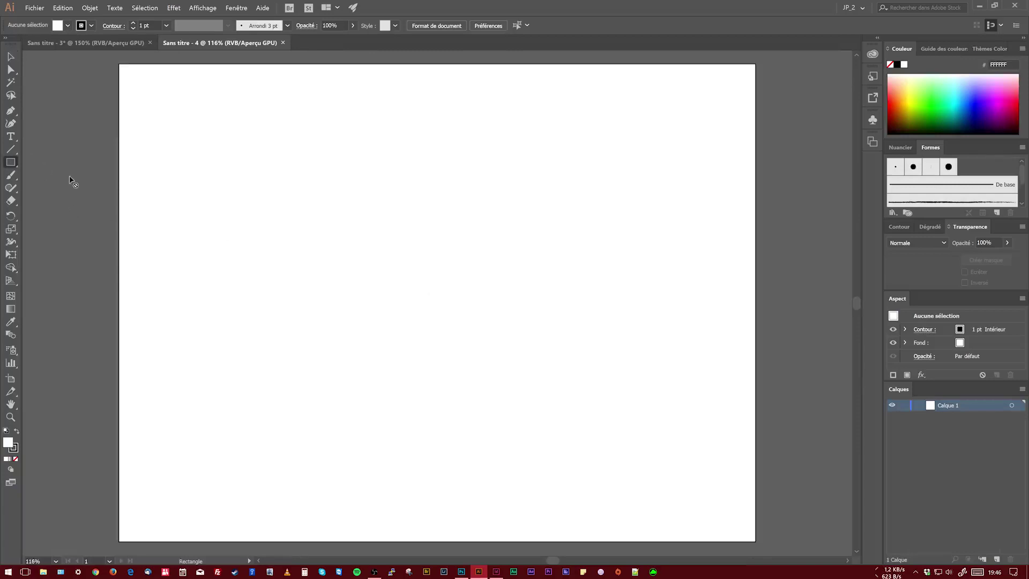
{"action": "left_click", "coordinate": [12, 164]}
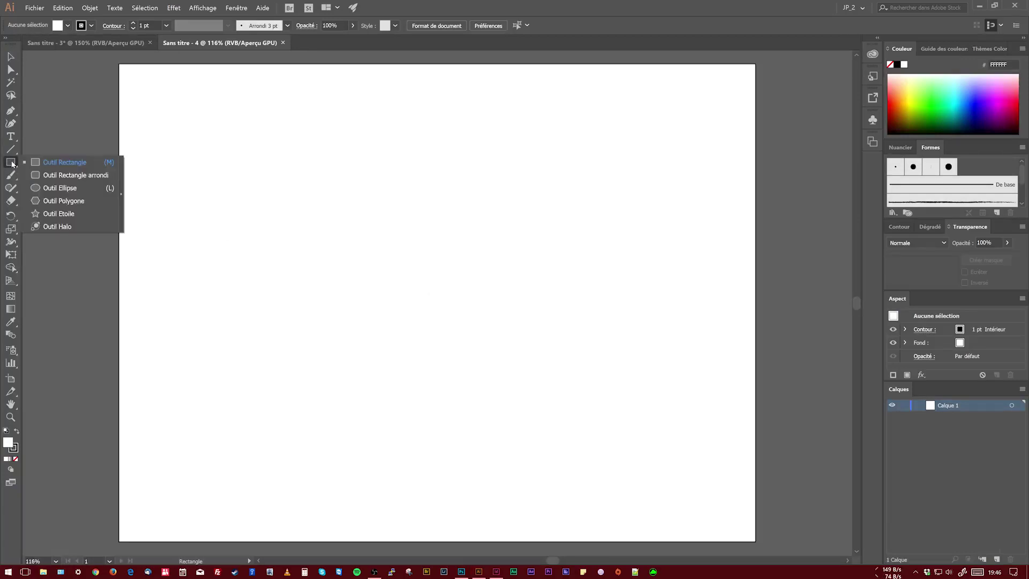
{"action": "left_click", "coordinate": [83, 188]}
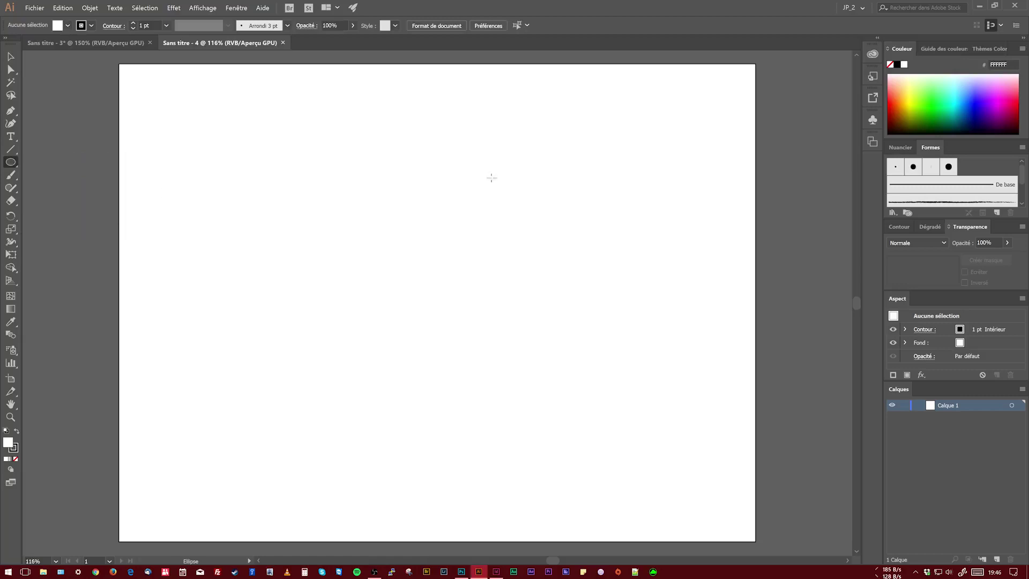
{"action": "left_click", "coordinate": [913, 105]}
{"action": "left_click_drag", "start_coordinate": [253, 226], "coordinate": [580, 76]}
{"action": "key", "text": "v"}
{"action": "left_click", "coordinate": [177, 253]}
{"action": "left_click", "coordinate": [620, 236]}
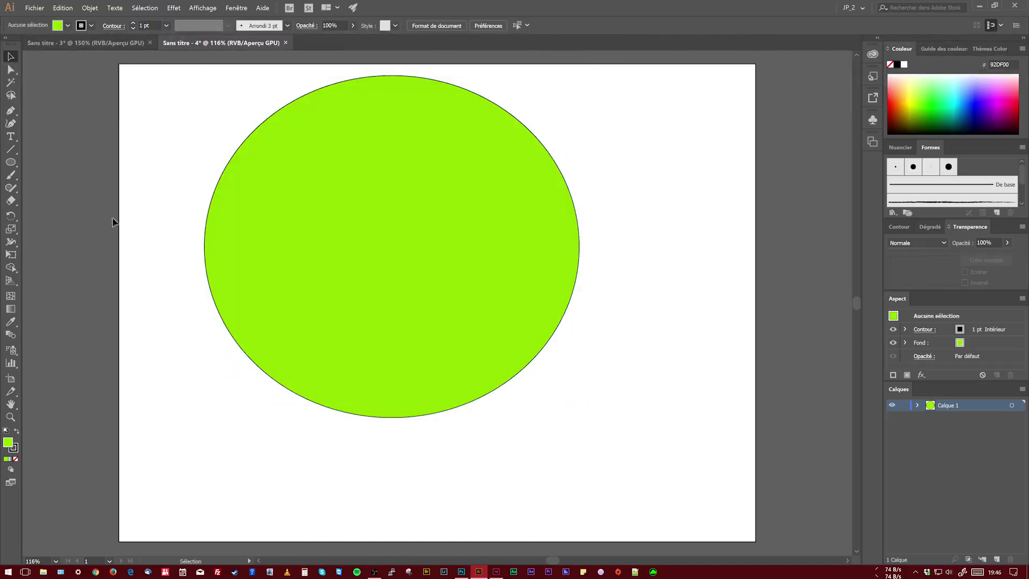
Examine the green ellipse's outline at up to 64000% magnification to check how sharp the vector edge is
{"action": "left_click", "coordinate": [10, 416]}
{"action": "left_click_drag", "start_coordinate": [564, 297], "coordinate": [784, 142]}
{"action": "mouse_move", "coordinate": [579, 329]}
{"action": "left_mouse_down"}
{"action": "mouse_move", "coordinate": [780, 122]}
{"action": "mouse_move", "coordinate": [686, 303]}
{"action": "mouse_move", "coordinate": [725, 218]}
{"action": "mouse_move", "coordinate": [725, 262]}
{"action": "left_mouse_up"}
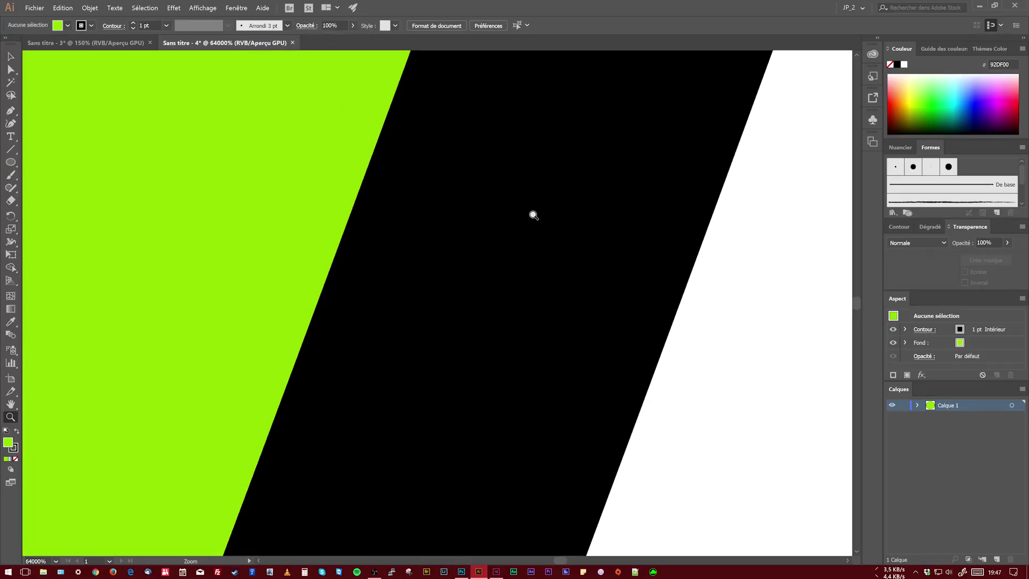
{"action": "left_click_drag", "start_coordinate": [617, 213], "coordinate": [201, 421]}
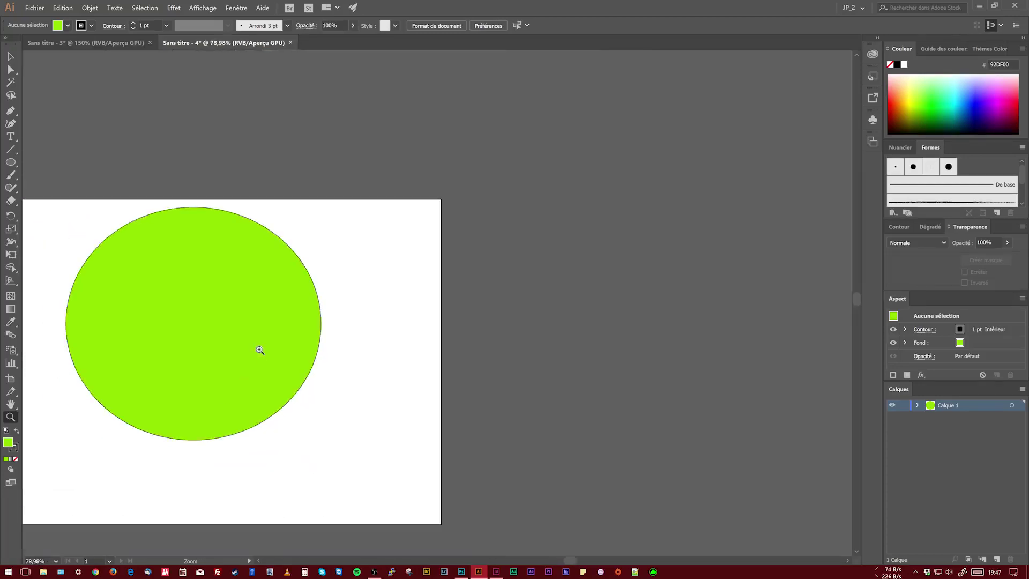
{"action": "scroll", "coordinate": [214, 285], "scroll_direction": "down", "scroll_amount": 3}
{"action": "left_click_drag", "start_coordinate": [269, 241], "coordinate": [515, 251]}
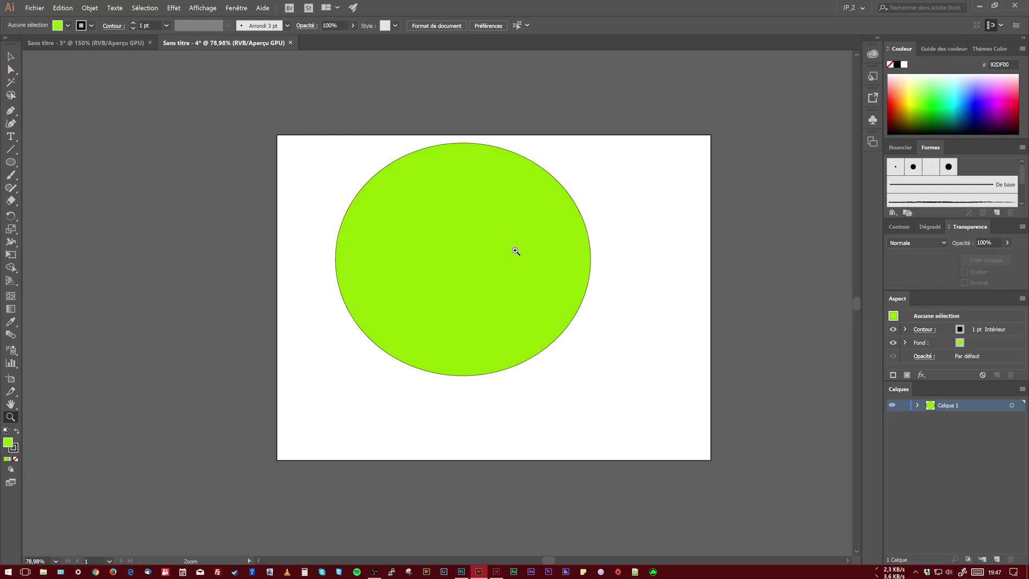
{"action": "left_click", "coordinate": [10, 56]}
{"action": "left_click_drag", "start_coordinate": [526, 282], "coordinate": [552, 320]}
Switch to Photoshop and make a small elliptical selection near the canvas's lower-left corner on a new layer
{"action": "left_click", "coordinate": [461, 572]}
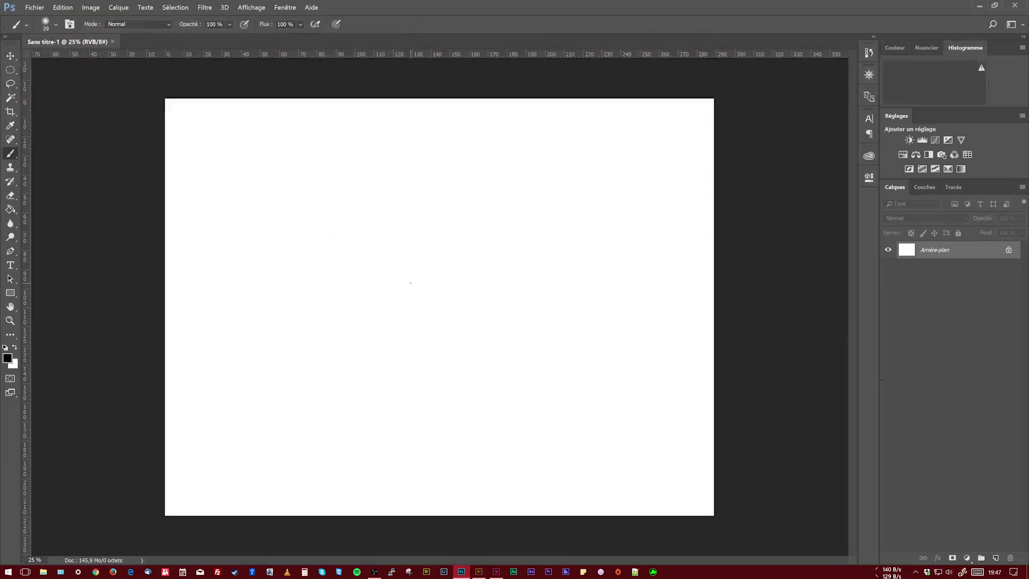
{"action": "left_click", "coordinate": [15, 70]}
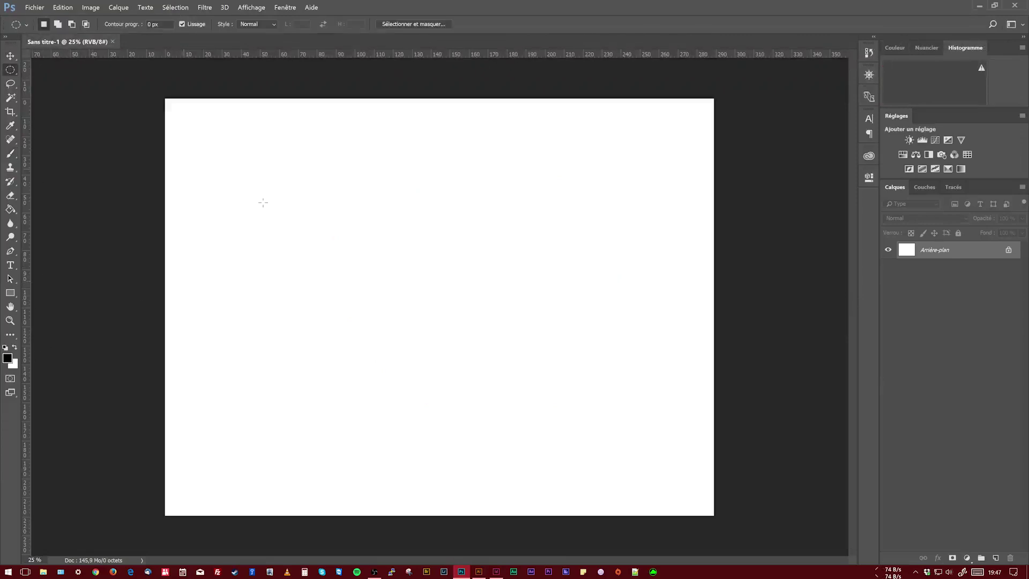
{"action": "left_click", "coordinate": [996, 557]}
{"action": "left_click_drag", "start_coordinate": [184, 440], "coordinate": [219, 477]}
Set the foreground colour to light green (#86f35b) and fill the small elliptical selection with it
{"action": "left_click", "coordinate": [7, 358]}
{"action": "left_click", "coordinate": [689, 236]}
{"action": "left_click_drag", "start_coordinate": [652, 192], "coordinate": [626, 152]}
{"action": "left_click", "coordinate": [690, 244]}
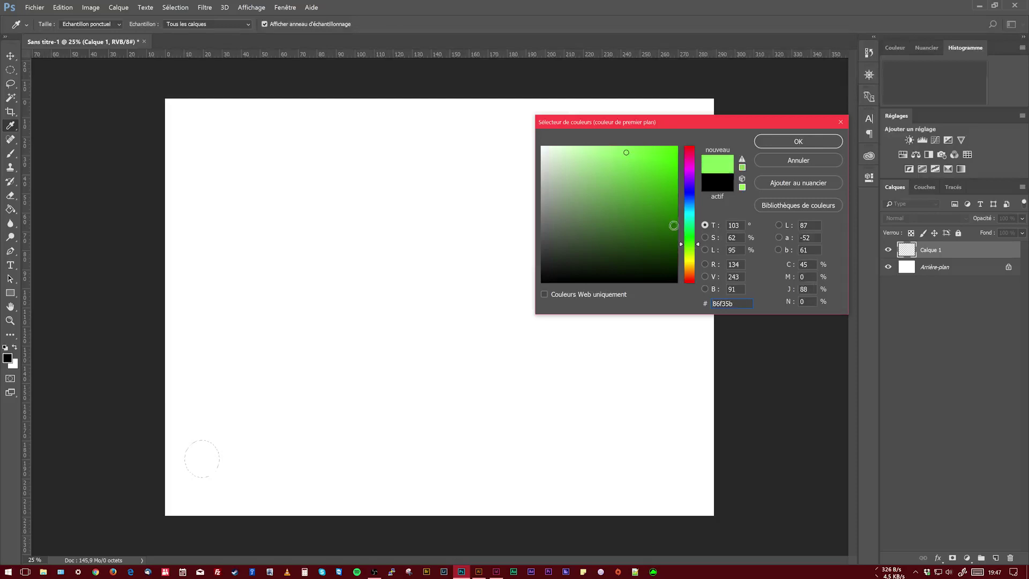
{"action": "left_click", "coordinate": [798, 141]}
{"action": "left_click", "coordinate": [10, 209]}
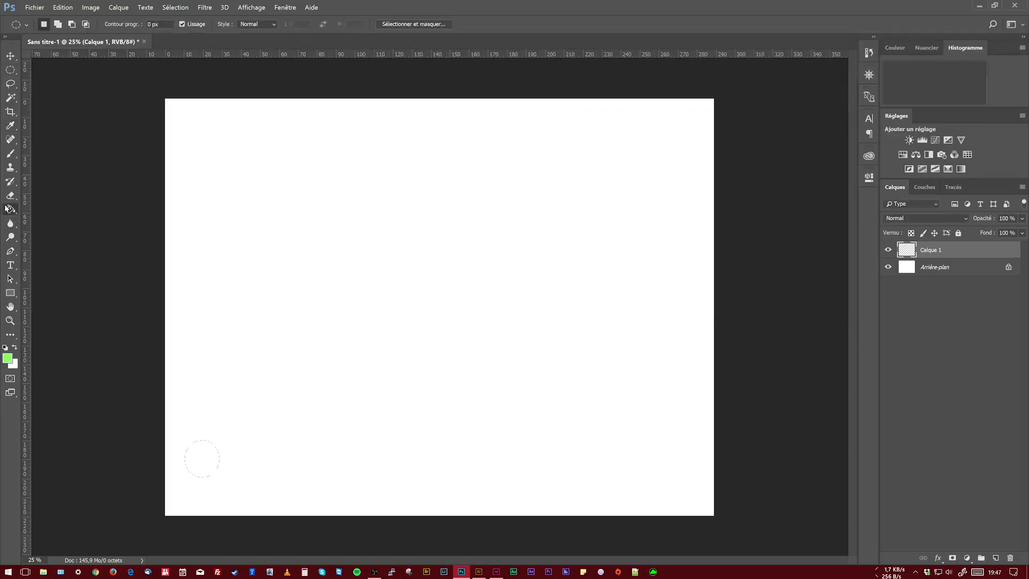
{"action": "left_click", "coordinate": [202, 458]}
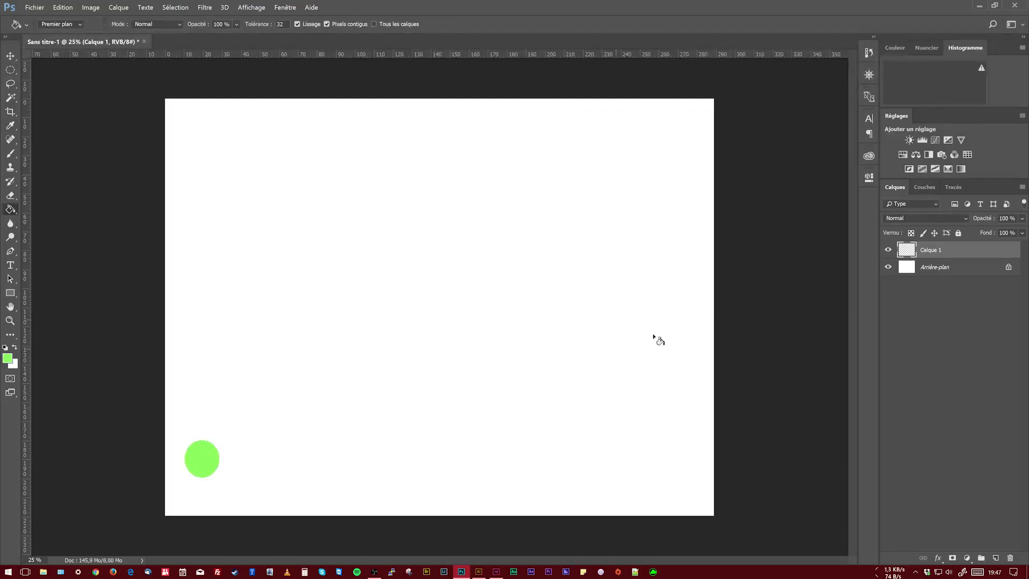
Add another layer and fill a large circular selection covering most of the canvas height with the same green
{"action": "left_click", "coordinate": [994, 558]}
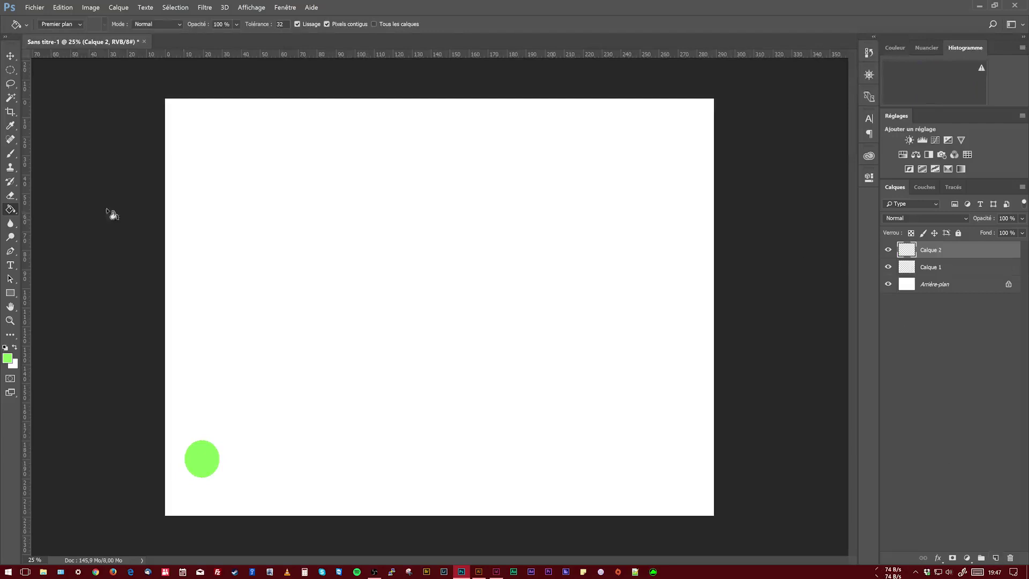
{"action": "left_click", "coordinate": [10, 69]}
{"action": "mouse_move", "coordinate": [314, 136]}
{"action": "left_mouse_down"}
{"action": "mouse_move", "coordinate": [631, 496]}
{"action": "mouse_move", "coordinate": [667, 495]}
{"action": "left_mouse_up"}
{"action": "key", "text": "g"}
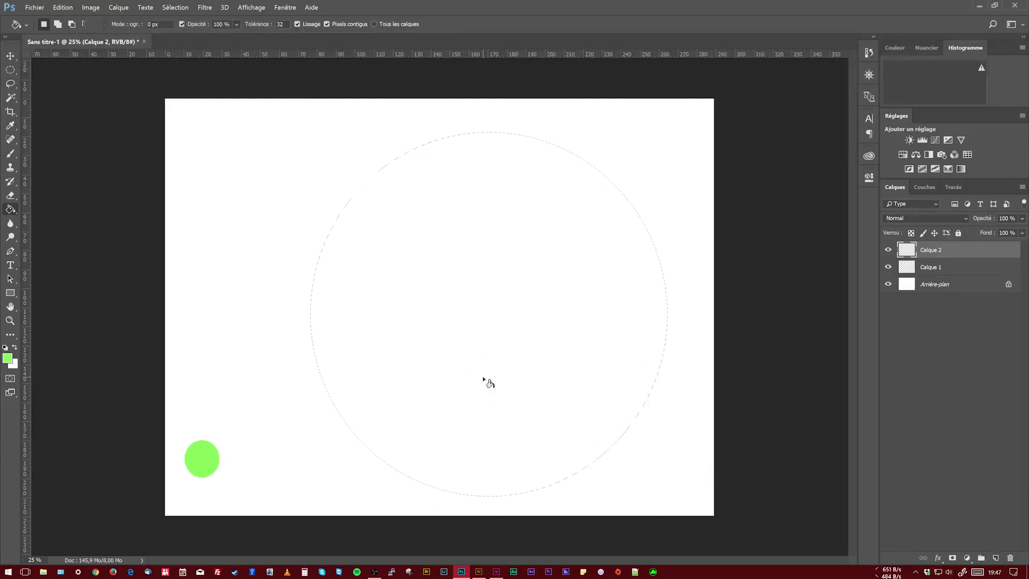
{"action": "left_click", "coordinate": [483, 379]}
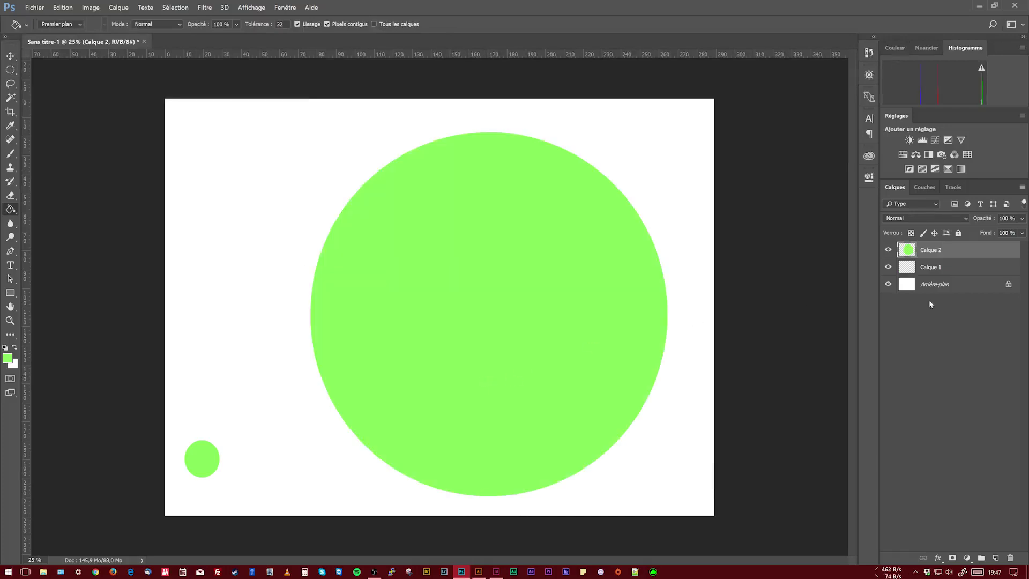
Move the small green circle on Calque 1 slightly downward
{"action": "left_click", "coordinate": [935, 268]}
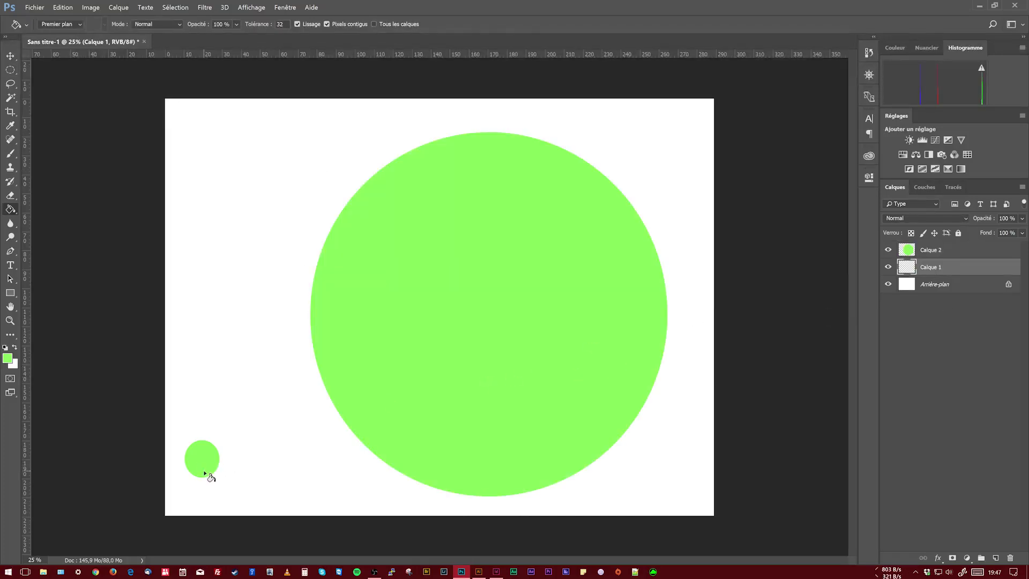
{"action": "key", "text": "v"}
{"action": "mouse_move", "coordinate": [205, 469]}
{"action": "left_mouse_down"}
{"action": "mouse_move", "coordinate": [267, 445]}
{"action": "mouse_move", "coordinate": [208, 474]}
{"action": "mouse_move", "coordinate": [209, 487]}
{"action": "left_mouse_up"}
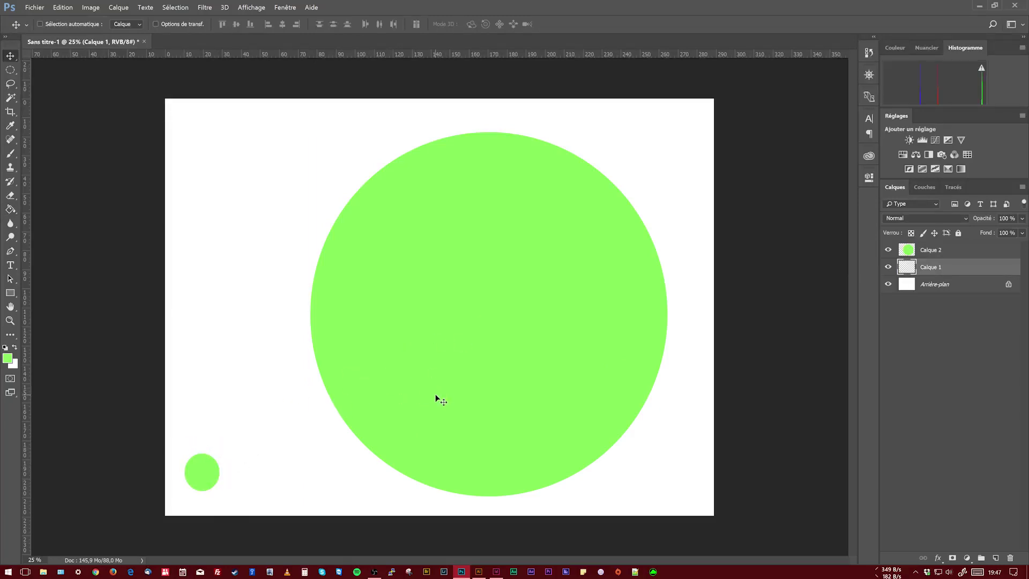
{"action": "key", "text": "ctrl+t"}
{"action": "key", "text": "Escape"}
Examine the small green circle at 100% and at up to 3200% magnification
{"action": "double_click", "coordinate": [10, 320]}
{"action": "left_click_drag", "start_coordinate": [230, 429], "coordinate": [818, 88]}
{"action": "left_click_drag", "start_coordinate": [793, 146], "coordinate": [384, 287]}
{"action": "left_click_drag", "start_coordinate": [719, 188], "coordinate": [161, 501]}
{"action": "left_click_drag", "start_coordinate": [456, 321], "coordinate": [590, 263]}
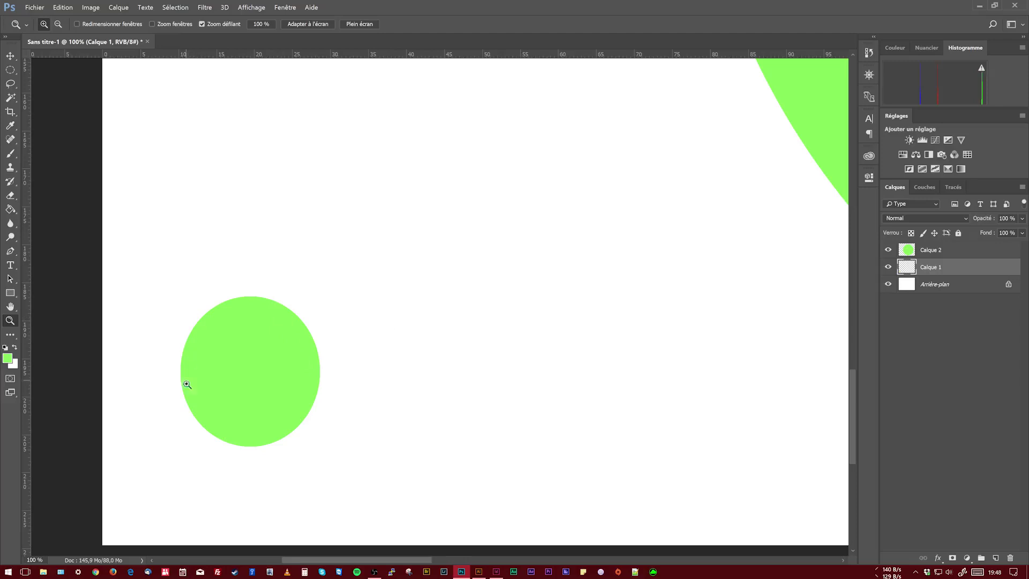
{"action": "left_click_drag", "start_coordinate": [328, 369], "coordinate": [277, 393]}
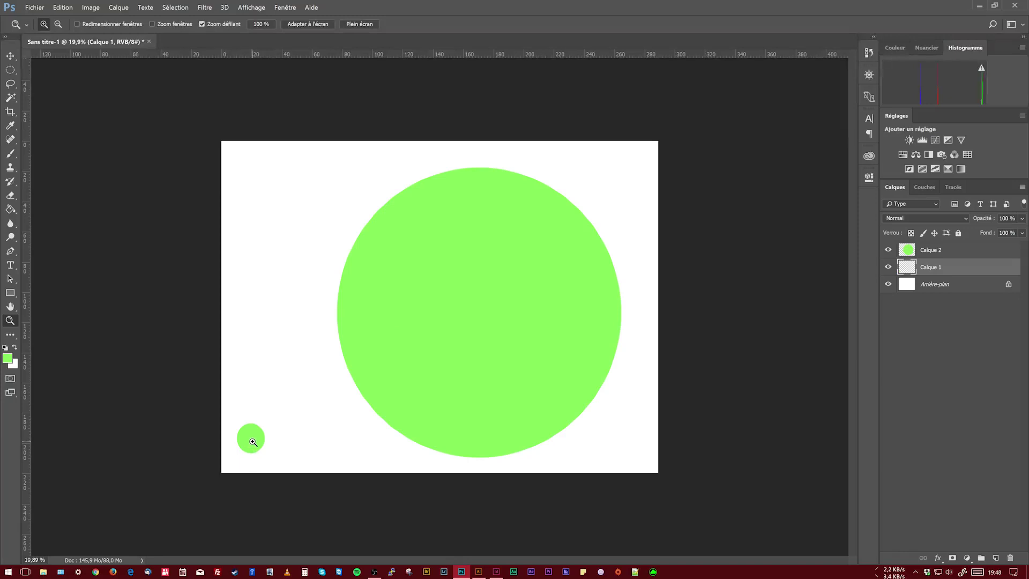
{"action": "left_click_drag", "start_coordinate": [254, 441], "coordinate": [468, 326]}
{"action": "key", "text": "space"}
{"action": "left_click_drag", "start_coordinate": [778, 244], "coordinate": [338, 304]}
{"action": "left_click_drag", "start_coordinate": [584, 282], "coordinate": [305, 317]}
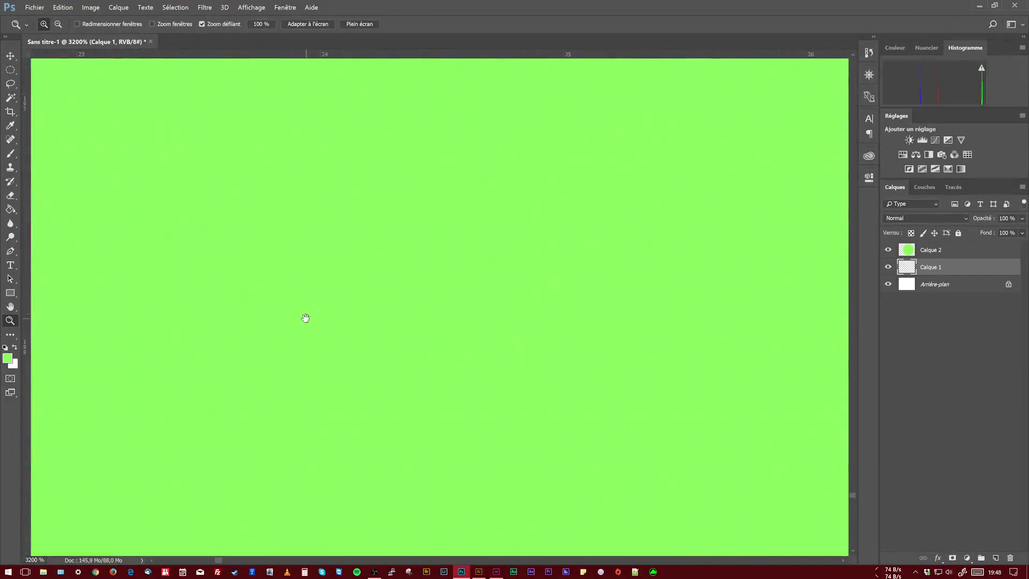
Invert the small circle's colours to examine the pixel grid along its edge, and undo the inversion
{"action": "key", "text": "ctrl+i"}
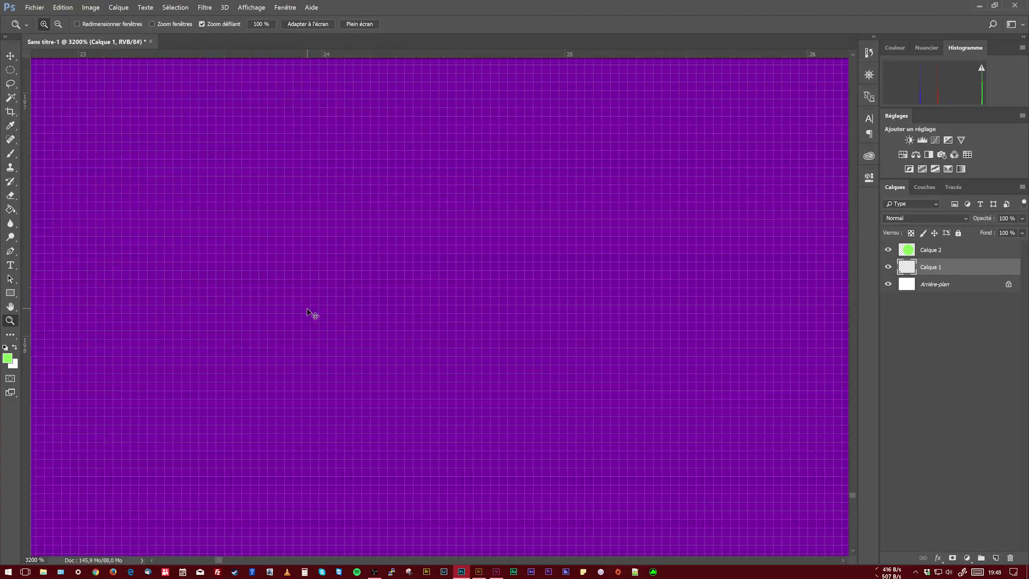
{"action": "key", "text": "space"}
{"action": "left_click_drag", "start_coordinate": [697, 267], "coordinate": [546, 223]}
{"action": "left_click_drag", "start_coordinate": [750, 225], "coordinate": [375, 228]}
{"action": "mouse_move", "coordinate": [698, 201]}
{"action": "left_mouse_down"}
{"action": "mouse_move", "coordinate": [662, 390]}
{"action": "mouse_move", "coordinate": [699, 177]}
{"action": "left_mouse_up"}
{"action": "mouse_move", "coordinate": [611, 503]}
{"action": "left_mouse_down"}
{"action": "mouse_move", "coordinate": [631, 241]}
{"action": "mouse_move", "coordinate": [664, 110]}
{"action": "left_mouse_up"}
{"action": "left_click_drag", "start_coordinate": [421, 509], "coordinate": [544, 317]}
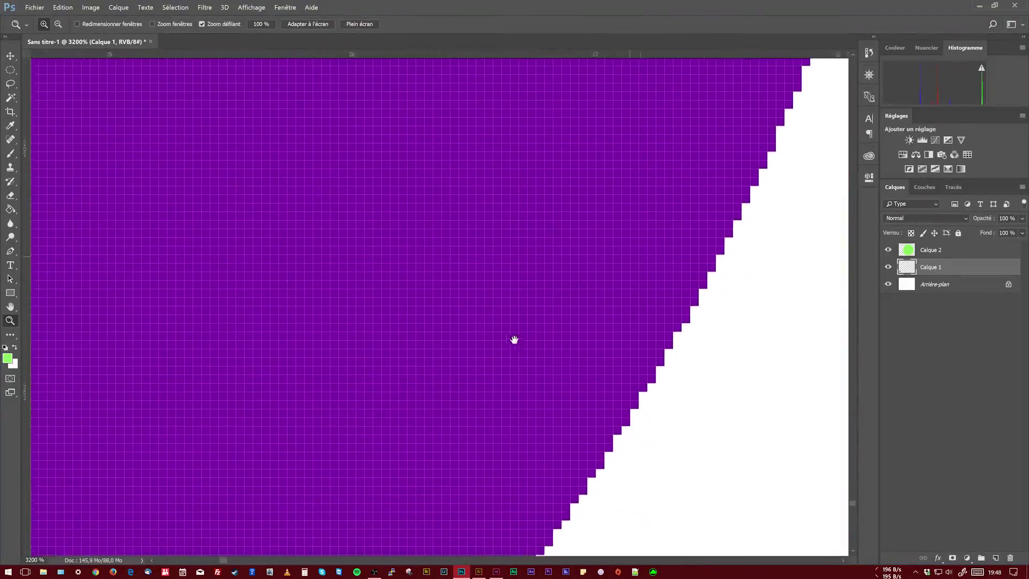
{"action": "double_click", "coordinate": [10, 320]}
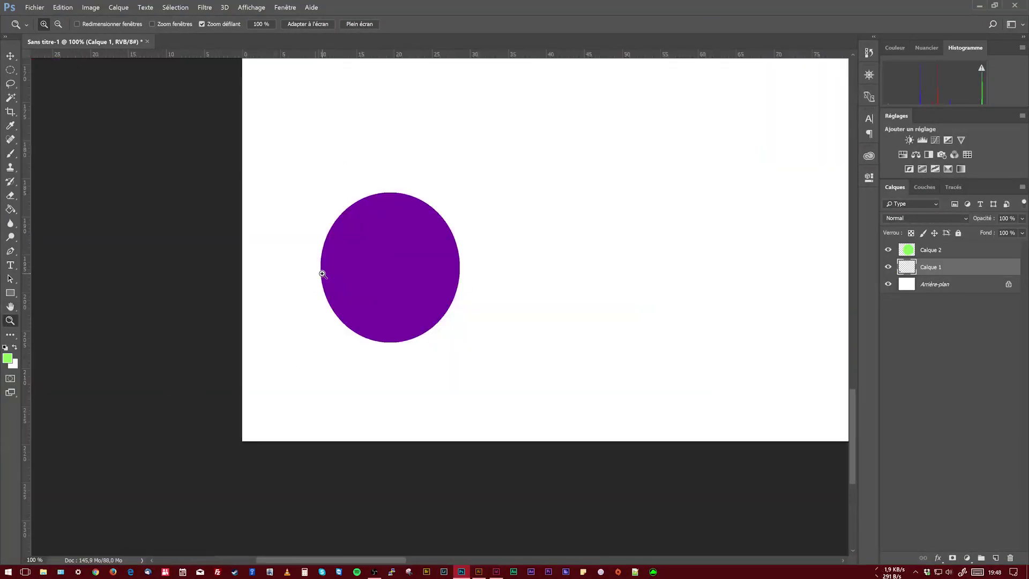
{"action": "key", "text": "ctrl+z"}
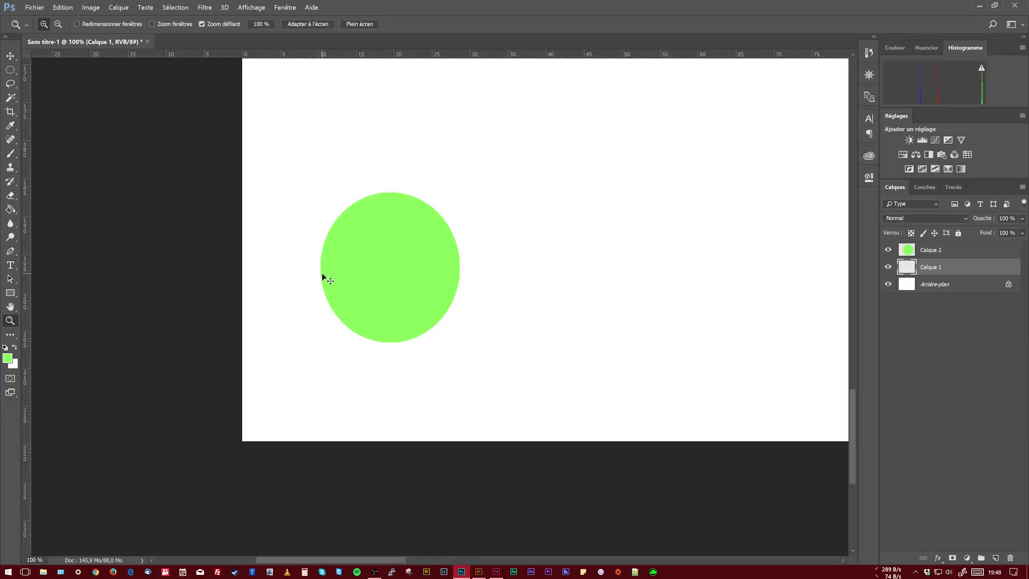
Scale the small circle to about 1025% width and 971% height, positioned exactly over the large circle
{"action": "left_click_drag", "start_coordinate": [514, 262], "coordinate": [453, 321]}
{"action": "key", "text": "ctrl+t"}
{"action": "left_click_drag", "start_coordinate": [258, 427], "coordinate": [571, 248]}
{"action": "left_click_drag", "start_coordinate": [391, 278], "coordinate": [488, 279]}
{"action": "left_click_drag", "start_coordinate": [461, 170], "coordinate": [461, 162]}
{"action": "left_click_drag", "start_coordinate": [597, 315], "coordinate": [629, 311]}
{"action": "left_click_drag", "start_coordinate": [479, 457], "coordinate": [480, 461]}
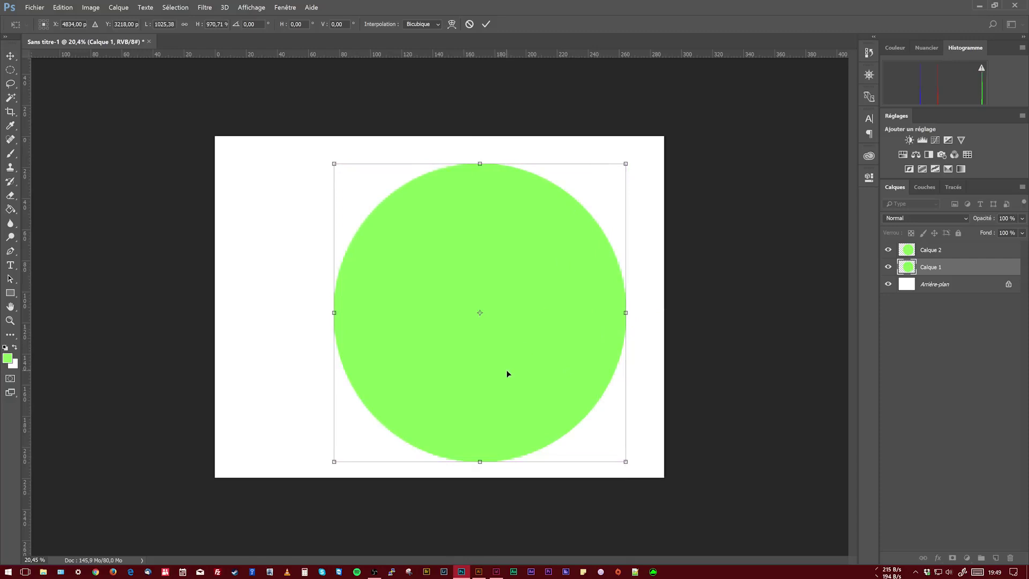
{"action": "left_click", "coordinate": [485, 24]}
Hide Calque 2 and examine the enlarged circle's edge at high magnification
{"action": "key", "text": "z"}
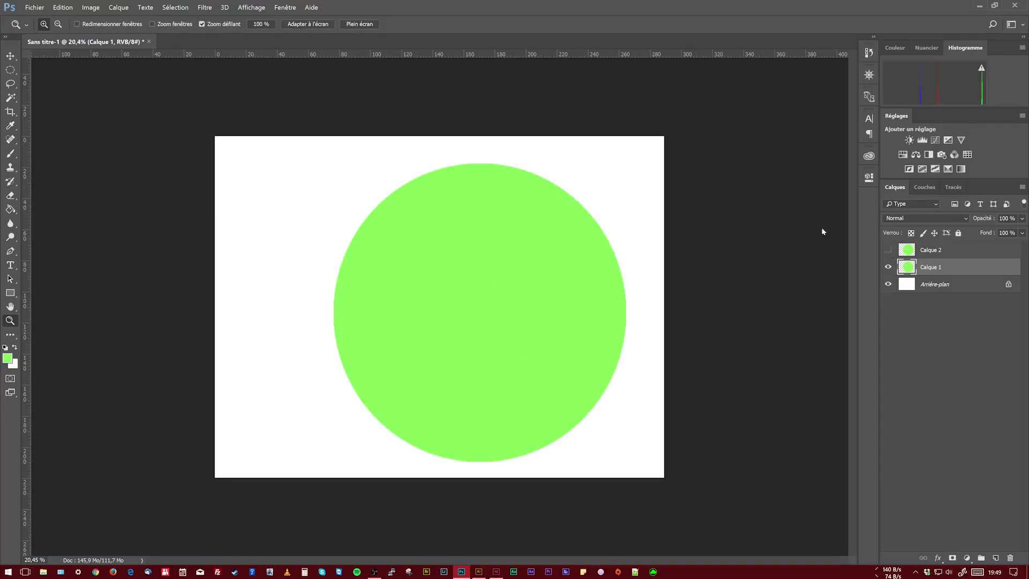
{"action": "left_click_drag", "start_coordinate": [560, 182], "coordinate": [559, 244]}
{"action": "left_click_drag", "start_coordinate": [672, 326], "coordinate": [714, 328]}
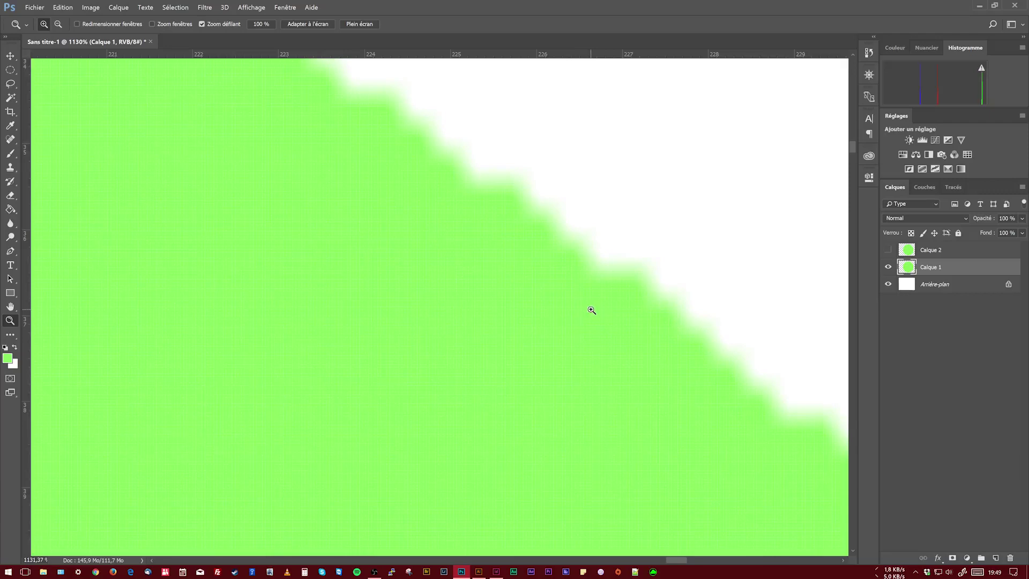
{"action": "left_click_drag", "start_coordinate": [713, 438], "coordinate": [737, 464]}
{"action": "left_click_drag", "start_coordinate": [501, 276], "coordinate": [792, 443]}
{"action": "left_click_drag", "start_coordinate": [431, 251], "coordinate": [682, 413]}
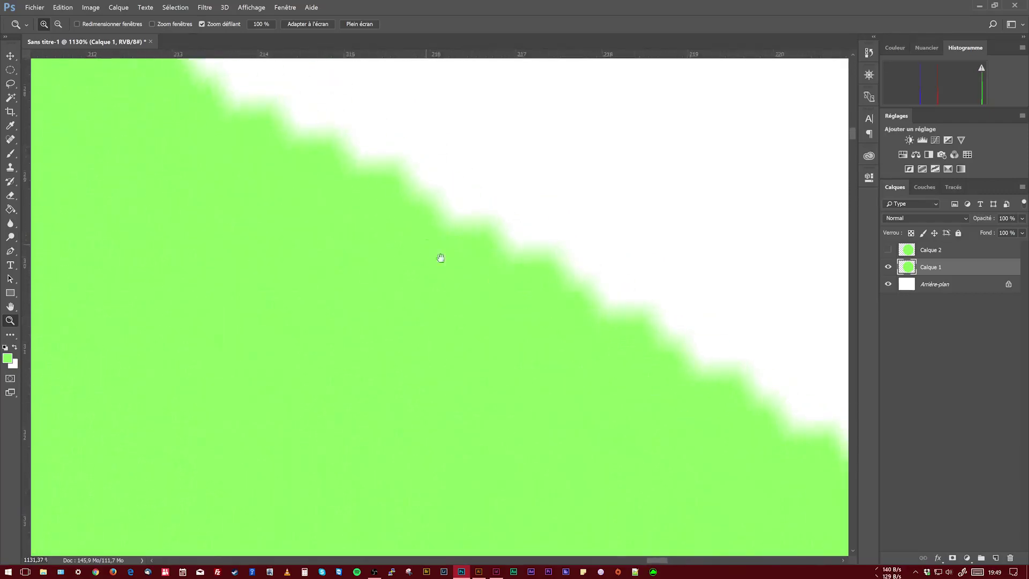
{"action": "left_click_drag", "start_coordinate": [426, 244], "coordinate": [707, 426]}
{"action": "left_click_drag", "start_coordinate": [675, 368], "coordinate": [528, 200]}
{"action": "left_click_drag", "start_coordinate": [746, 231], "coordinate": [792, 182]}
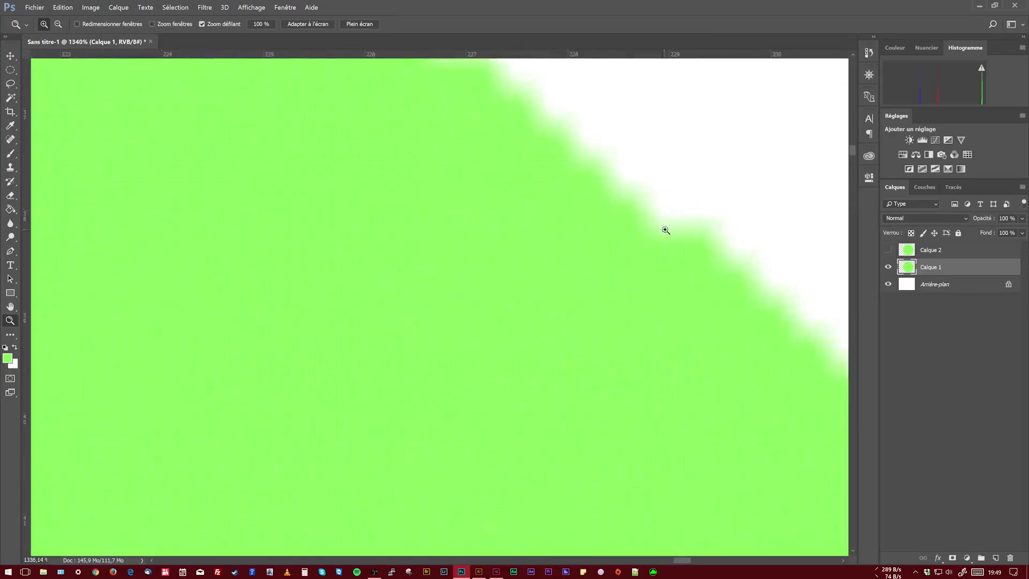
{"action": "left_click_drag", "start_coordinate": [709, 216], "coordinate": [686, 231]}
Hide Calque 1 and show Calque 2 to compare the original large circle's edge at up to 3200% magnification
{"action": "left_click", "coordinate": [887, 266]}
{"action": "left_click", "coordinate": [888, 249]}
{"action": "left_click_drag", "start_coordinate": [784, 320], "coordinate": [751, 243]}
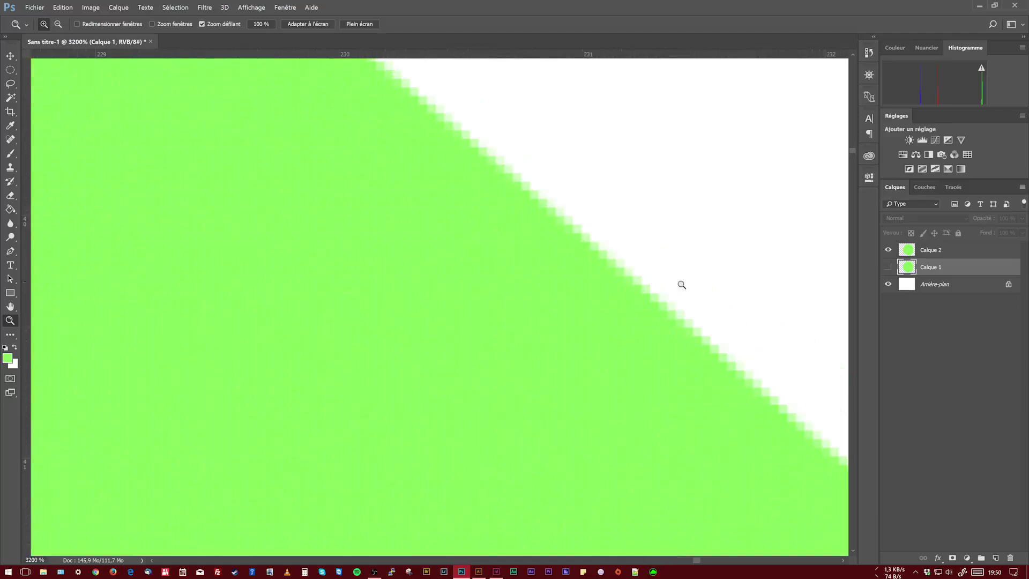
{"action": "left_click_drag", "start_coordinate": [654, 362], "coordinate": [569, 415]}
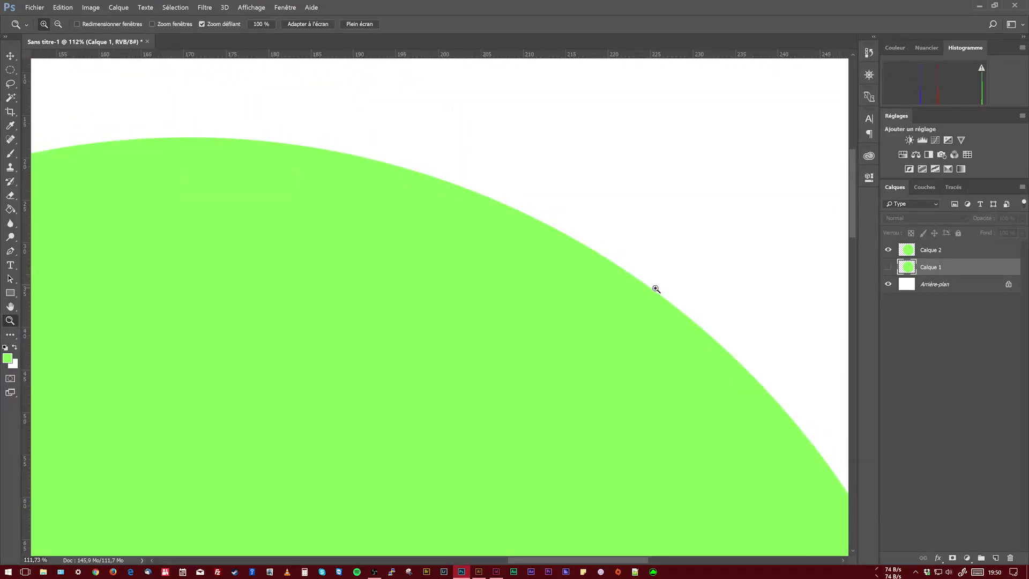
Hide Calque 2 and show Calque 1 to compare the enlarged bitmap circle's edge
{"action": "left_click", "coordinate": [888, 249]}
{"action": "left_click", "coordinate": [887, 266]}
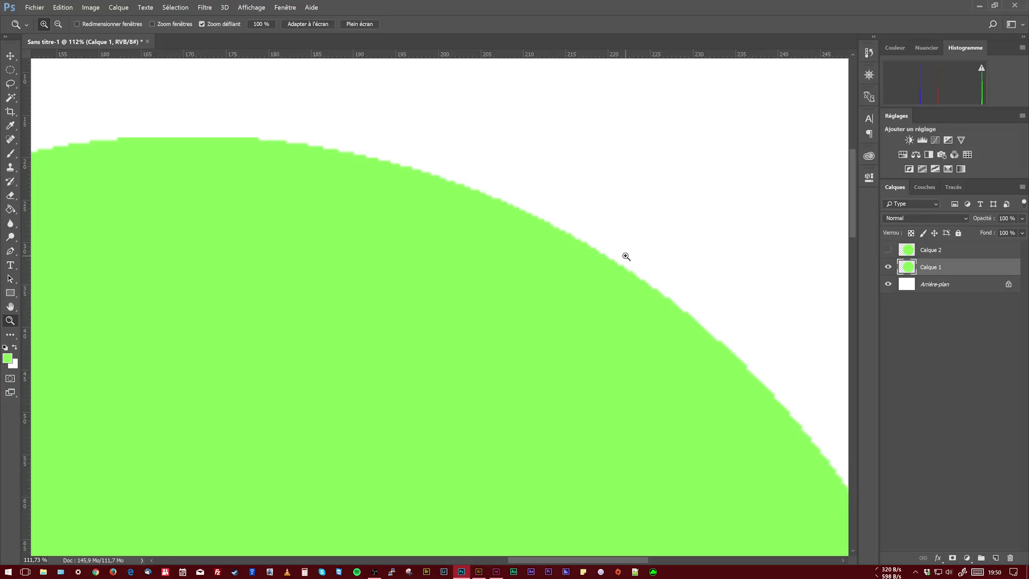
Switch to Illustrator and stretch the green ellipse from its corner to about 664 px wide and 557 px high
{"action": "left_click", "coordinate": [478, 571]}
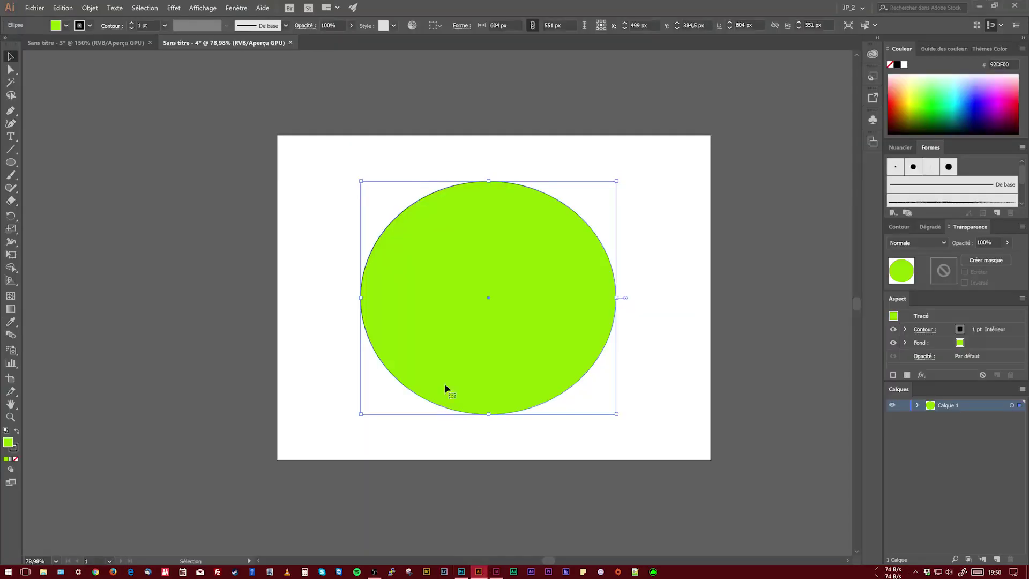
{"action": "left_click", "coordinate": [421, 192]}
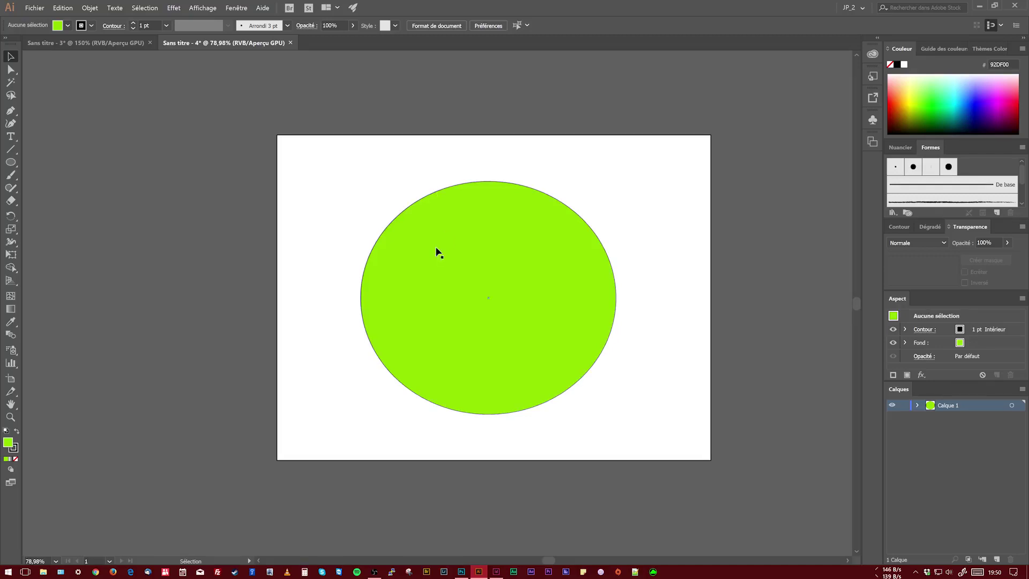
{"action": "left_click", "coordinate": [526, 264]}
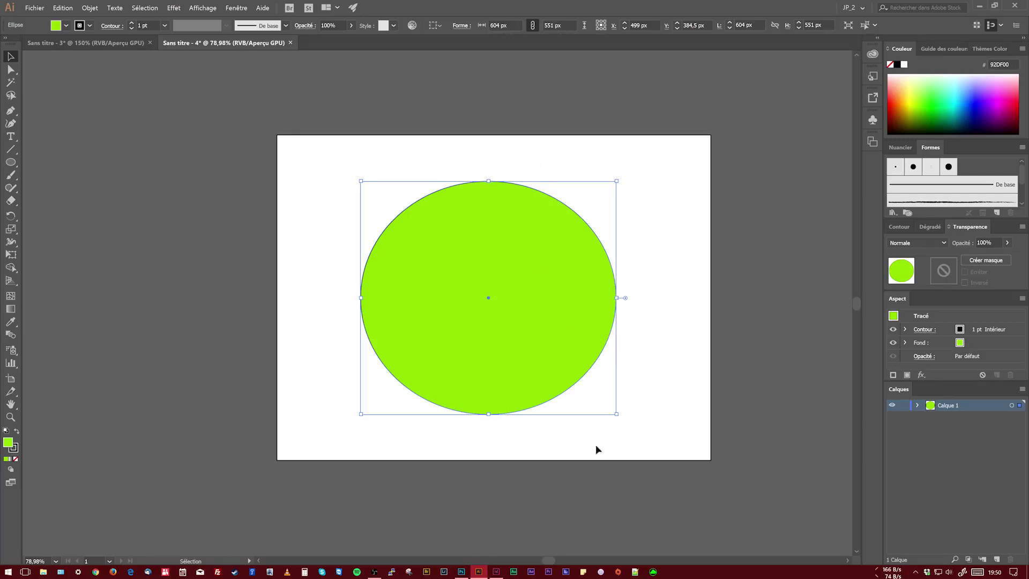
{"action": "left_click_drag", "start_coordinate": [616, 414], "coordinate": [641, 416]}
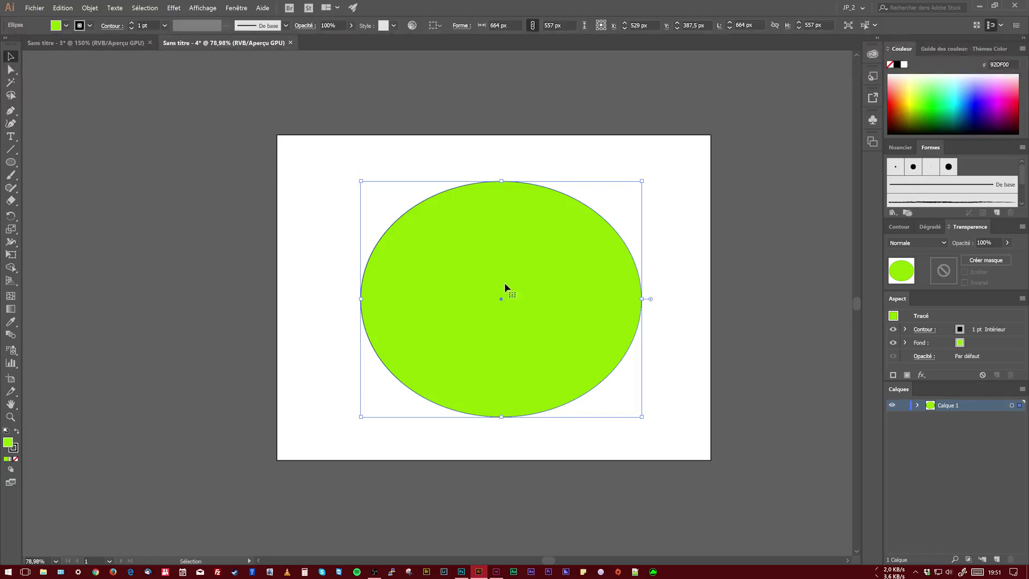
Switch to Photoshop and paste the Illustrator ellipse as pixels
{"action": "left_click", "coordinate": [461, 571]}
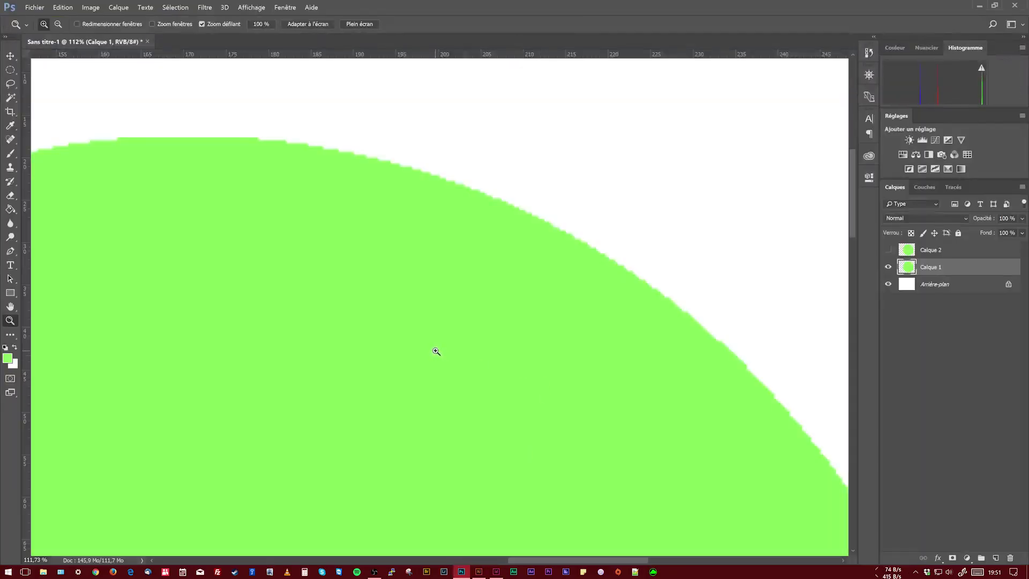
{"action": "key", "text": "ctrl+v"}
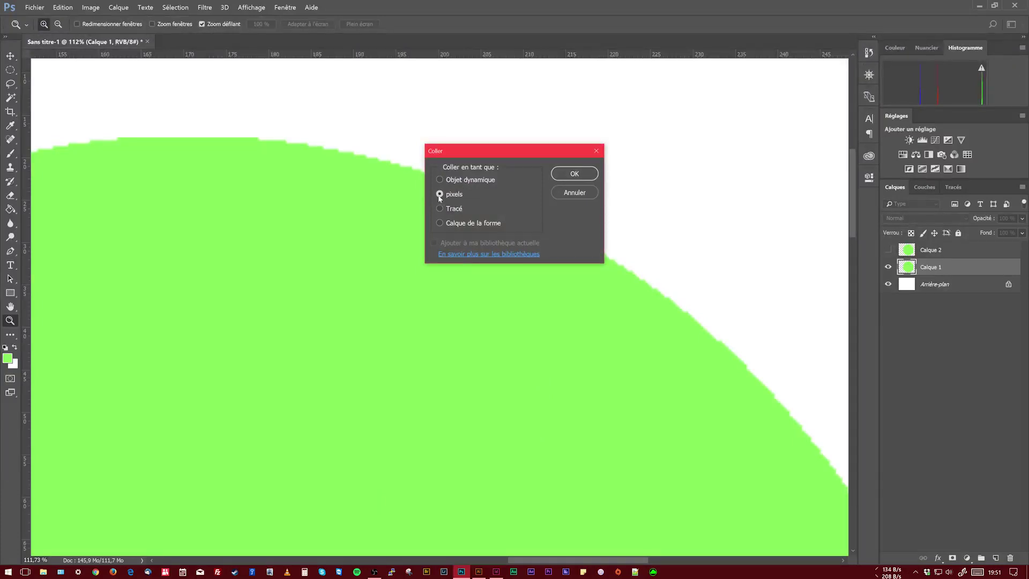
{"action": "left_click", "coordinate": [573, 174]}
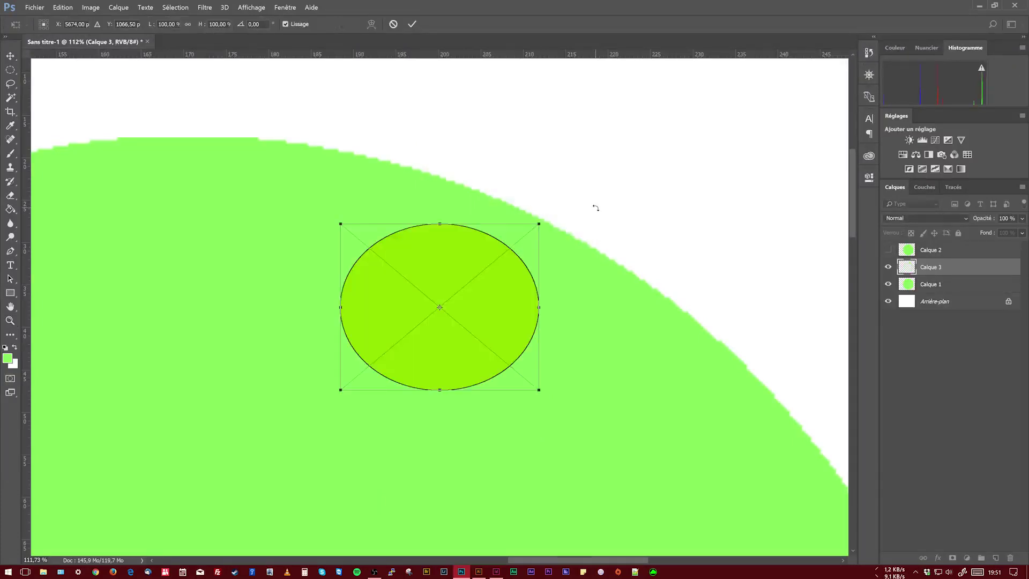
Enlarge the pasted pixel ellipse to nearly the full canvas height, covering the Calque 1 circle, and apply the placement
{"action": "key", "text": "ctrl+minus"}
{"action": "key", "text": "ctrl+minus"}
{"action": "key", "text": "ctrl+minus"}
{"action": "key", "text": "ctrl+minus"}
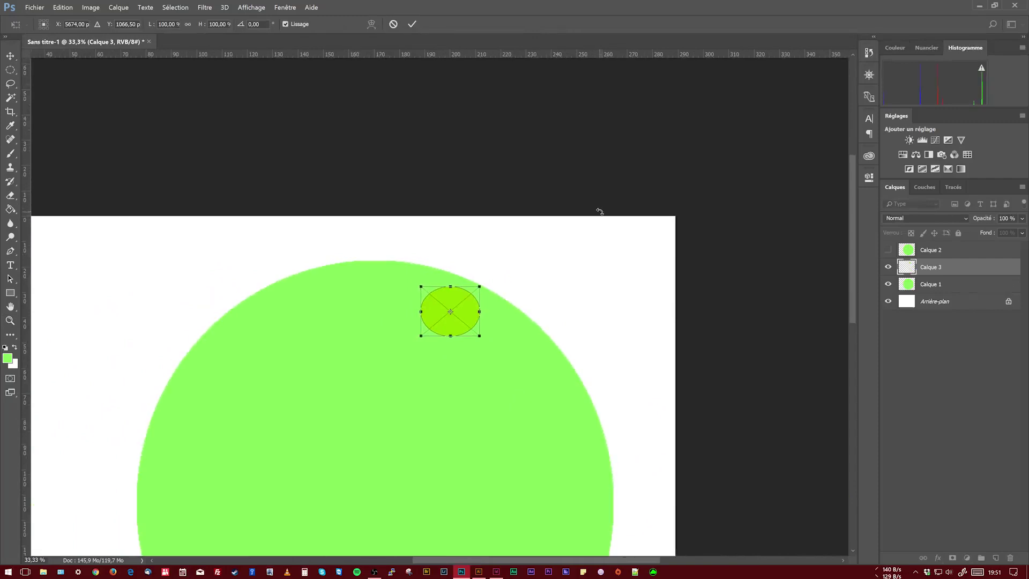
{"action": "scroll", "coordinate": [595, 207], "scroll_direction": "down", "scroll_amount": 3}
{"action": "scroll", "coordinate": [659, 260], "scroll_direction": "left", "scroll_amount": 3}
{"action": "scroll", "coordinate": [609, 259], "scroll_direction": "down", "scroll_amount": 3}
{"action": "left_click_drag", "start_coordinate": [590, 148], "coordinate": [804, 524]}
{"action": "left_click_drag", "start_coordinate": [674, 395], "coordinate": [515, 344]}
{"action": "left_click_drag", "start_coordinate": [622, 476], "coordinate": [753, 467]}
{"action": "key", "text": "Return"}
{"action": "key", "text": "z"}
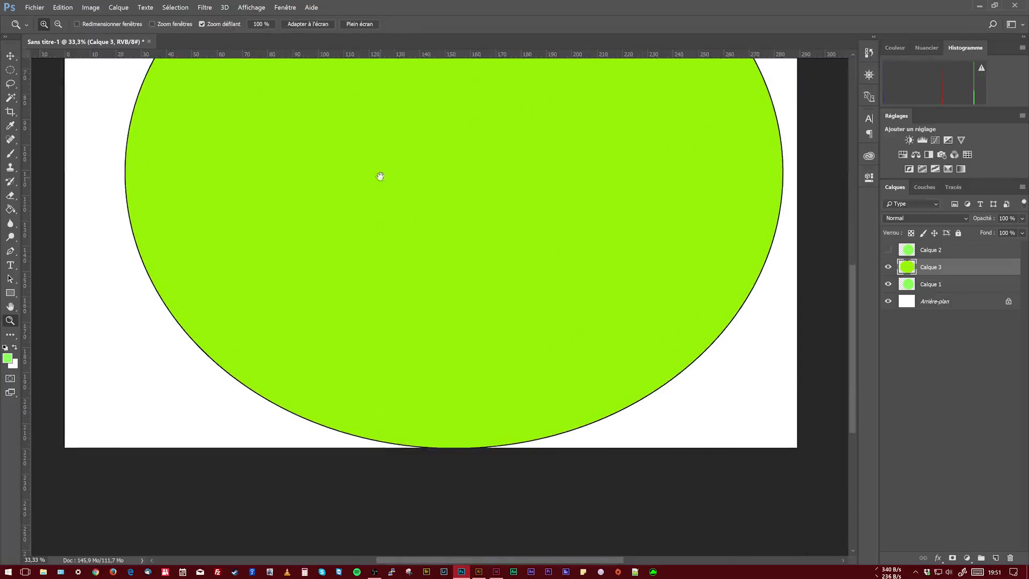
View the whole canvas and delete the pasted pixel ellipse's layer, Calque 3
{"action": "left_click_drag", "start_coordinate": [379, 175], "coordinate": [491, 386]}
{"action": "left_click_drag", "start_coordinate": [318, 201], "coordinate": [348, 198]}
{"action": "key", "text": "Delete"}
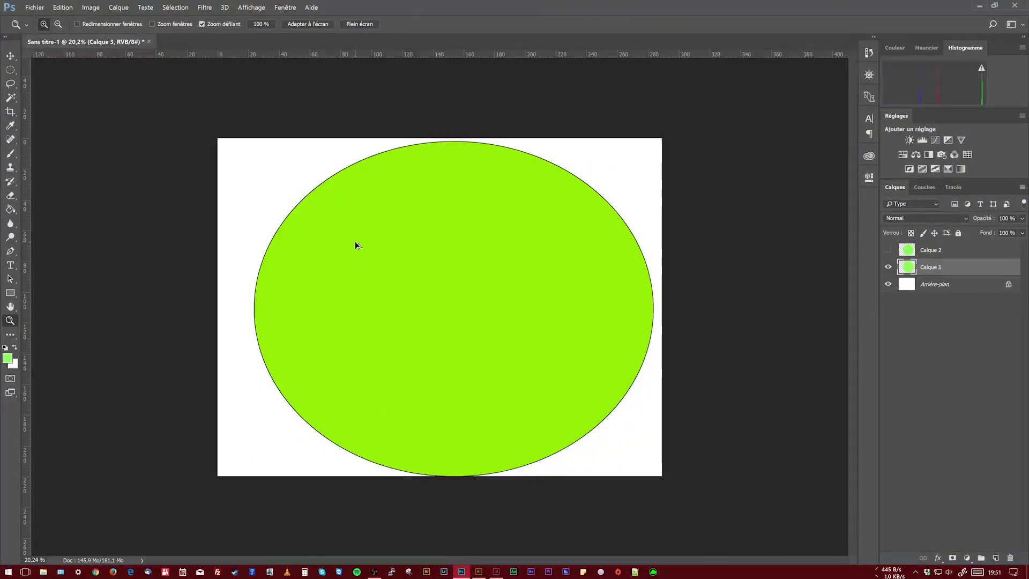
Paste the ellipse again as a shape layer and hide Calque 1 so only the pasted shape shows over the background
{"action": "key", "text": "ctrl+v"}
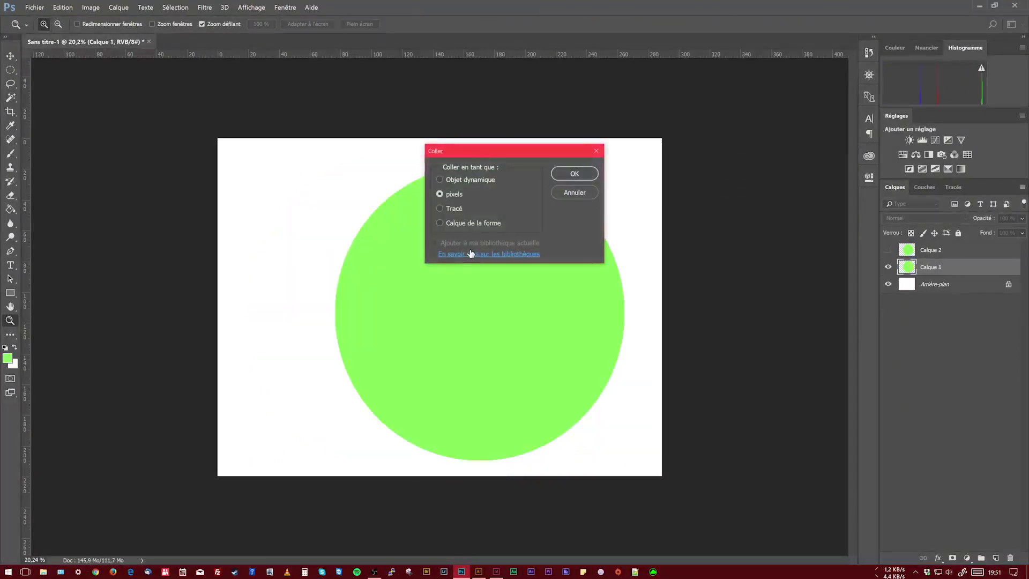
{"action": "left_click", "coordinate": [484, 224]}
{"action": "key", "text": "Return"}
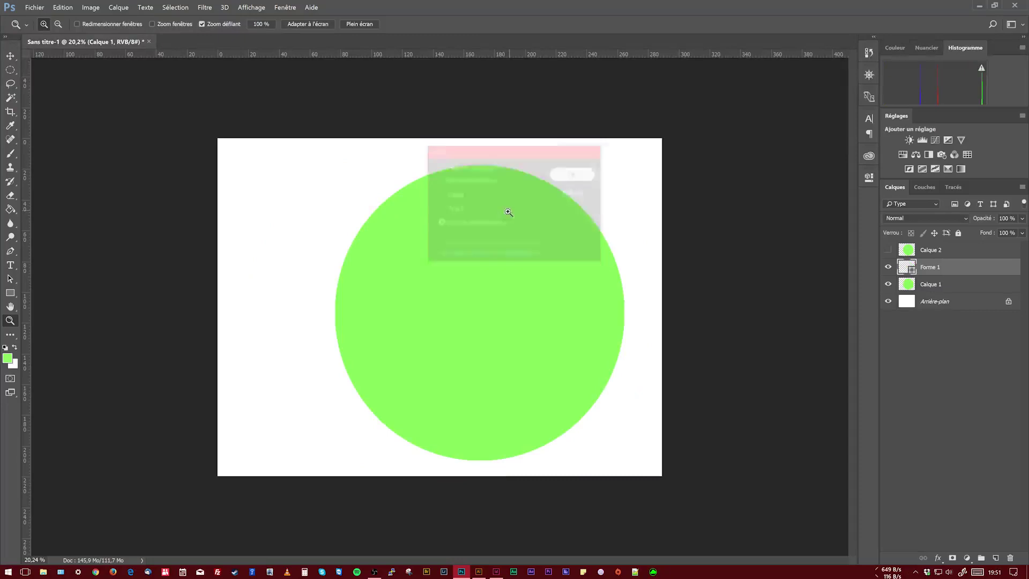
{"action": "key", "text": "v"}
{"action": "left_click", "coordinate": [888, 284]}
{"action": "left_click", "coordinate": [888, 249]}
{"action": "left_click", "coordinate": [888, 249]}
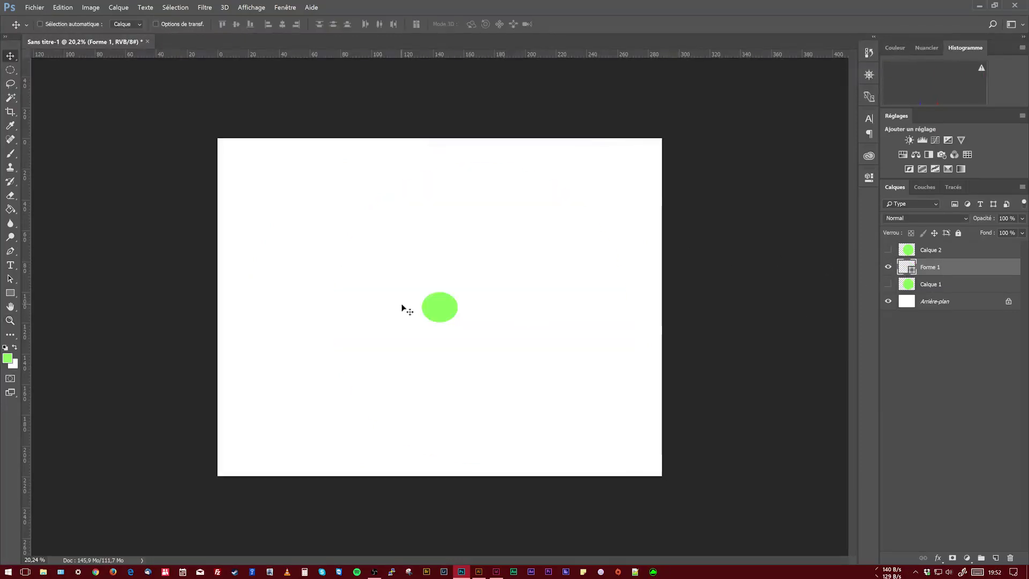
Scale the pasted shape proportionally about its centre to about 584% and apply the transformation
{"action": "key", "text": "z"}
{"action": "left_click_drag", "start_coordinate": [443, 309], "coordinate": [461, 309]}
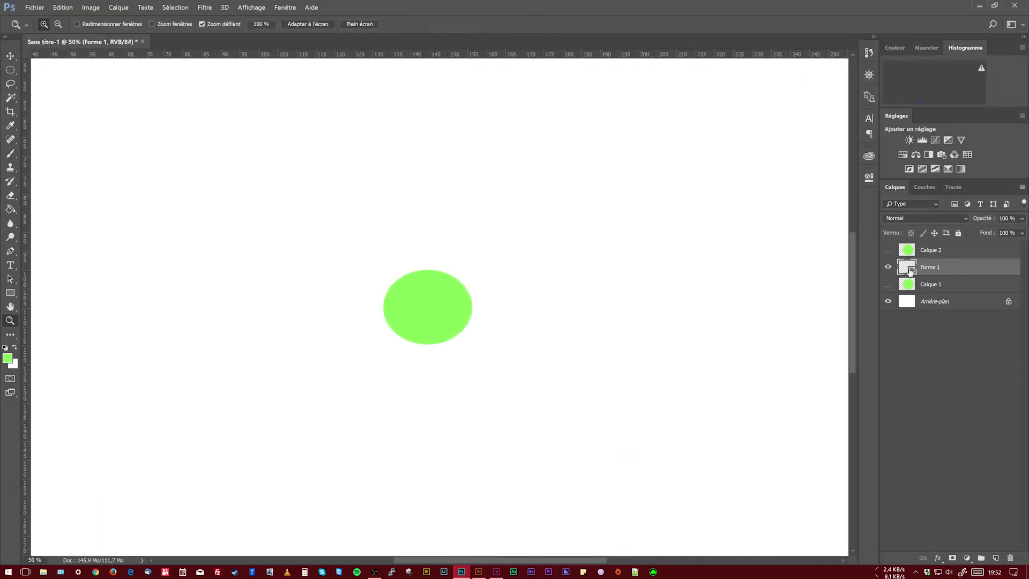
{"action": "key", "text": "ctrl+t"}
{"action": "left_click_drag", "start_coordinate": [472, 344], "coordinate": [692, 401]}
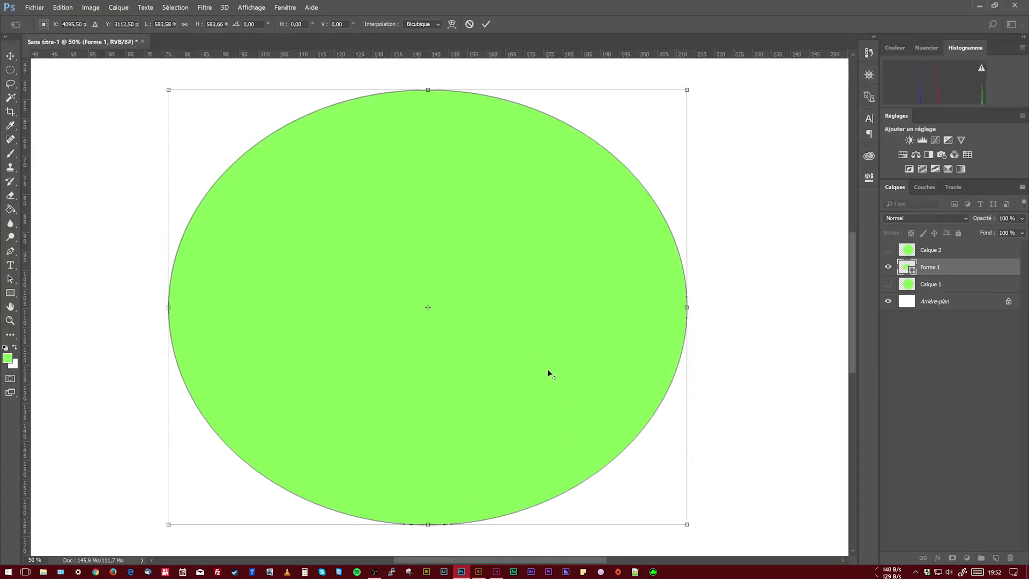
{"action": "scroll", "coordinate": [547, 368], "scroll_direction": "down", "scroll_amount": 6}
{"action": "key", "text": "Return"}
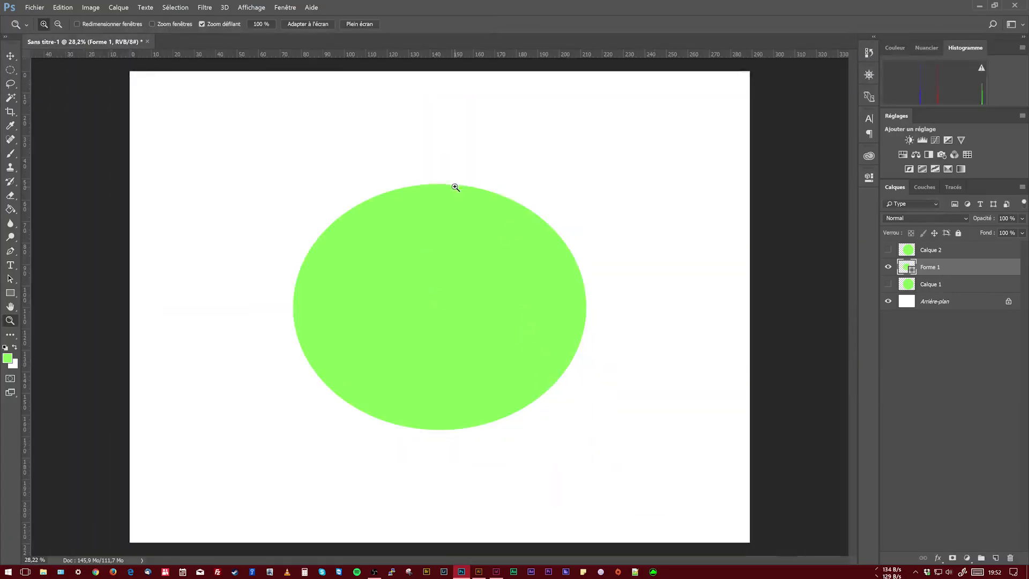
Check the shape's edge up close and enlarge the shape further about its centre until it nearly fills the canvas height
{"action": "scroll", "coordinate": [432, 186], "scroll_direction": "up", "scroll_amount": 15}
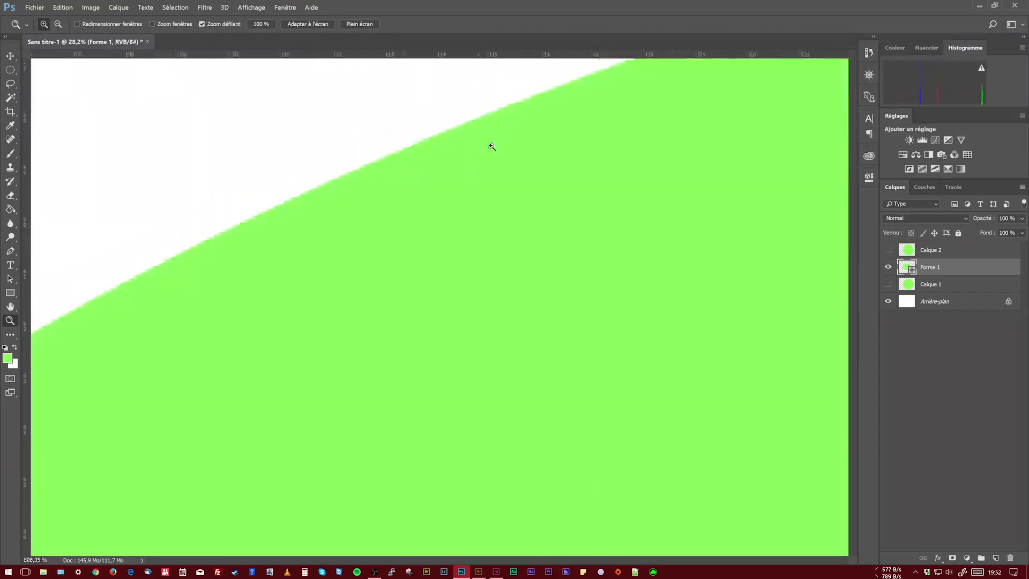
{"action": "scroll", "coordinate": [363, 285], "scroll_direction": "down", "scroll_amount": 17}
{"action": "key", "text": "ctrl+t"}
{"action": "left_click_drag", "start_coordinate": [526, 377], "coordinate": [586, 429]}
{"action": "key", "text": "Return"}
Examine the edge of the enlarged vector shape at several magnifications, up to about 2780%
{"action": "scroll", "coordinate": [362, 193], "scroll_direction": "up", "scroll_amount": 10}
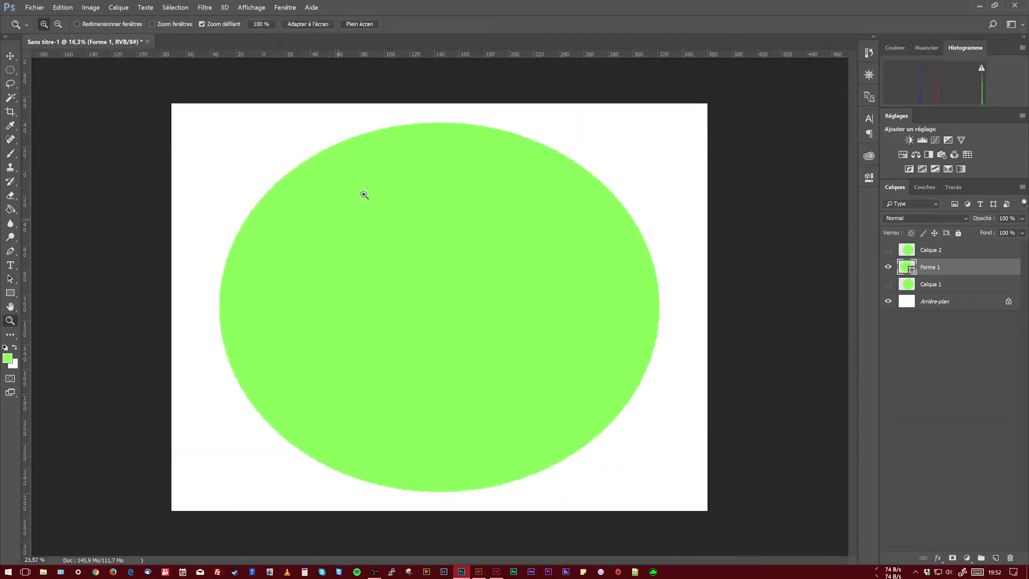
{"action": "scroll", "coordinate": [430, 149], "scroll_direction": "down", "scroll_amount": 13}
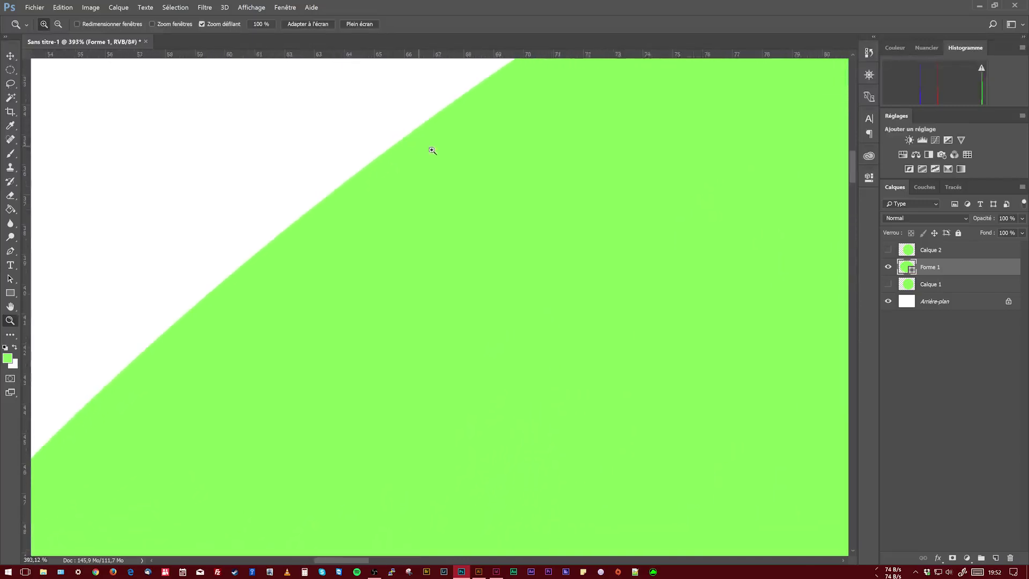
{"action": "scroll", "coordinate": [721, 218], "scroll_direction": "up", "scroll_amount": 3}
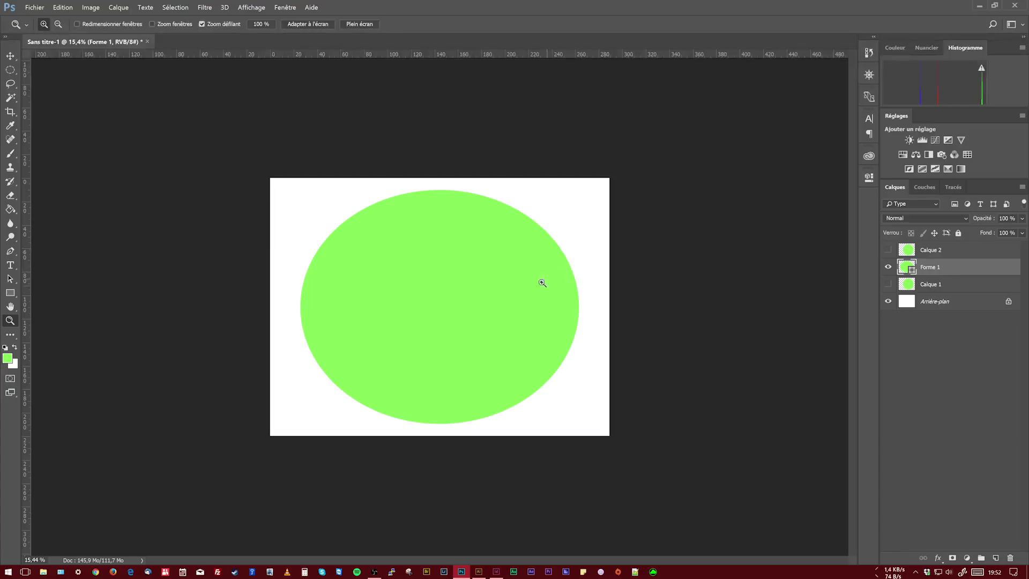
{"action": "scroll", "coordinate": [580, 306], "scroll_direction": "up", "scroll_amount": 12}
{"action": "scroll", "coordinate": [689, 234], "scroll_direction": "up", "scroll_amount": 12}
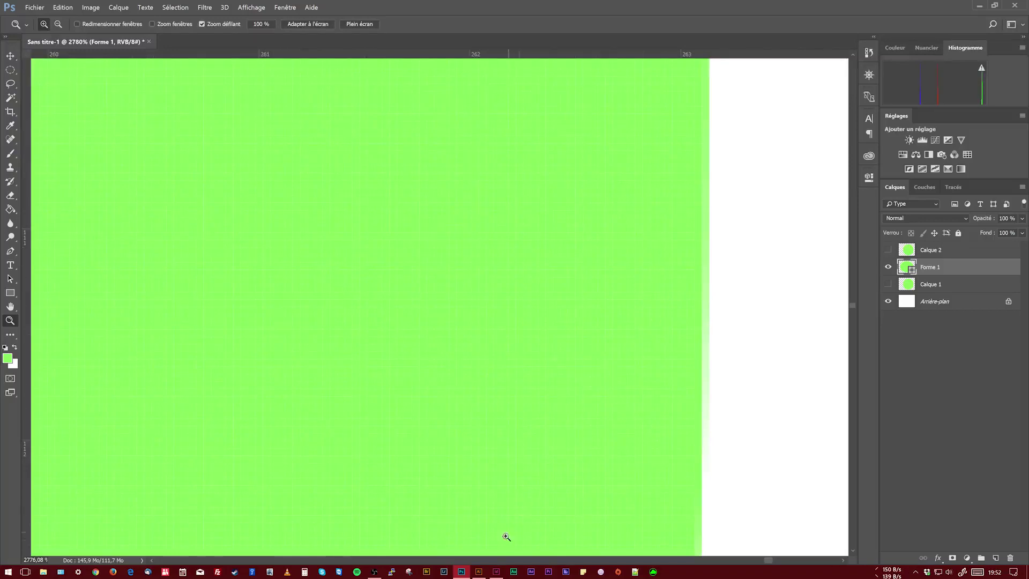
Switch to Illustrator and zoom in and out on the ellipse's outline to compare its edge
{"action": "left_click", "coordinate": [480, 571]}
{"action": "left_click", "coordinate": [10, 417]}
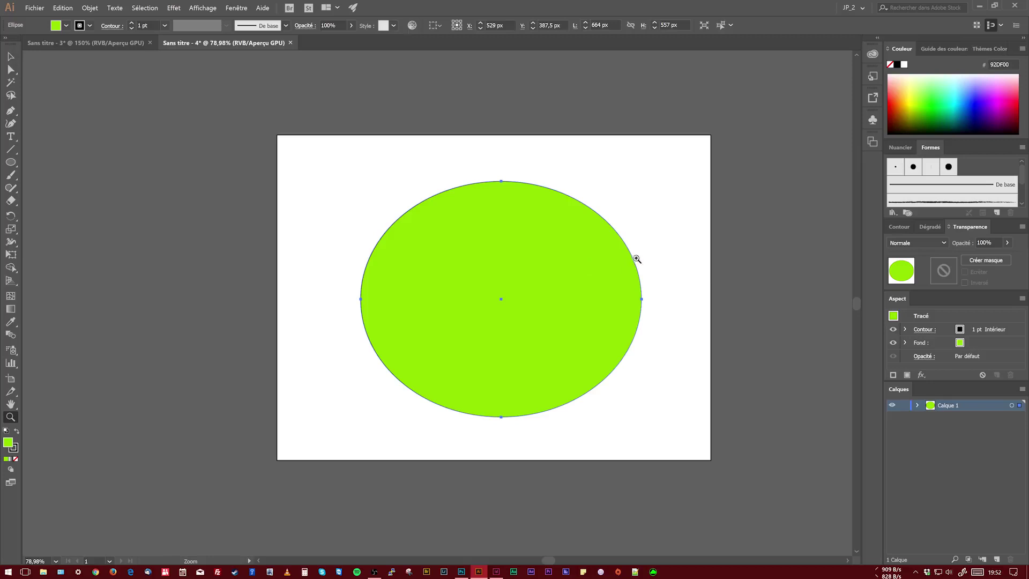
{"action": "left_click_drag", "start_coordinate": [635, 292], "coordinate": [831, 198]}
{"action": "left_click_drag", "start_coordinate": [723, 230], "coordinate": [277, 489]}
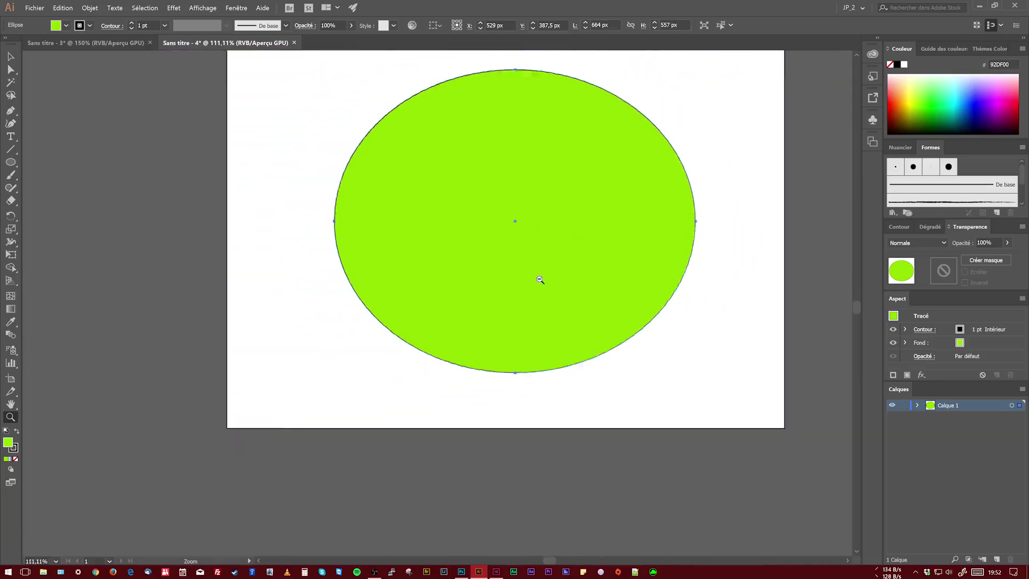